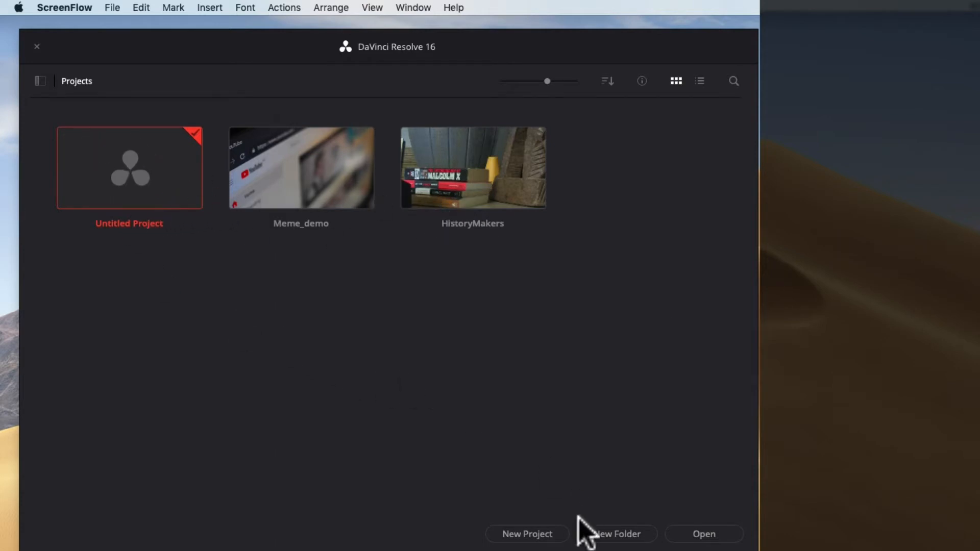
Step: Explore the project manager's display options: thumbnail size, project info, list view and grid view
click(528, 533)
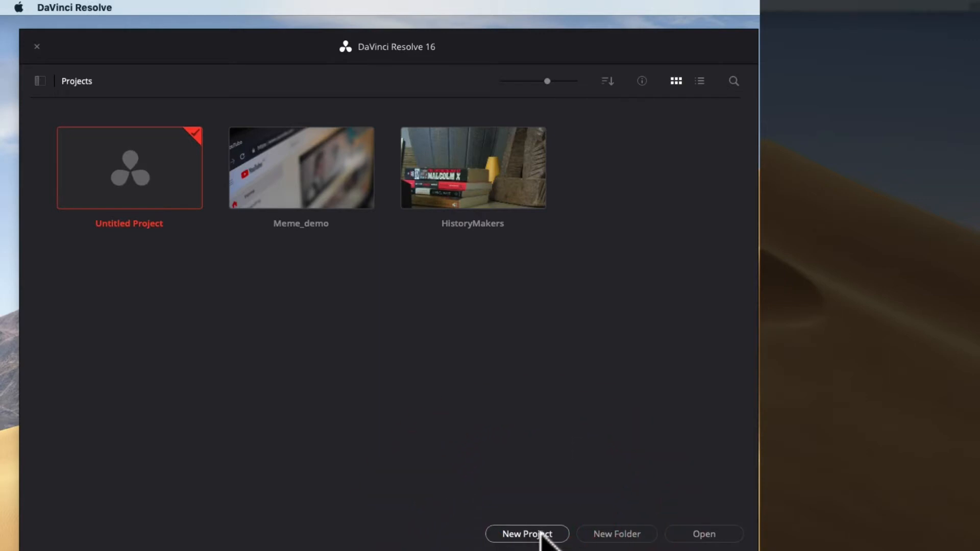
mouse_move(547, 82)
mouse_down()
mouse_move(522, 83)
mouse_move(548, 82)
mouse_up()
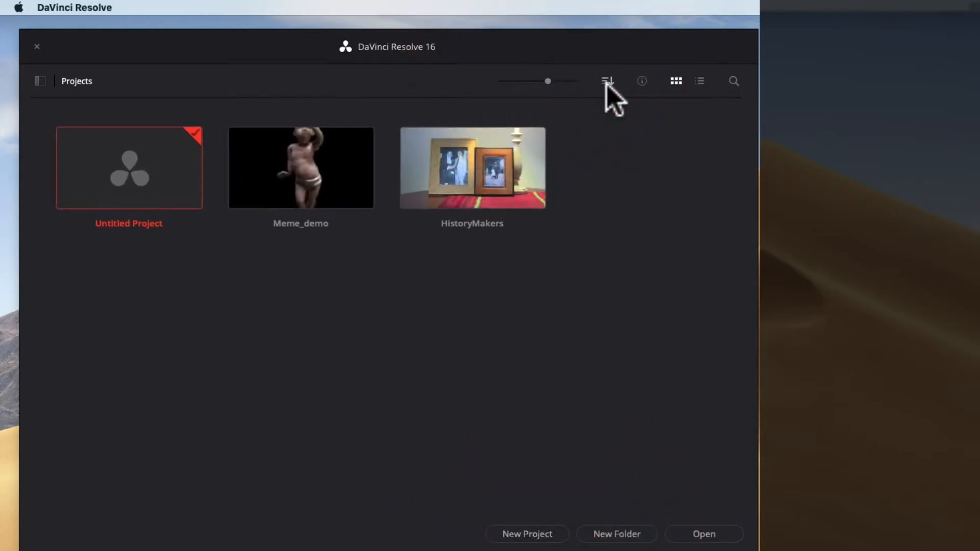
click(641, 82)
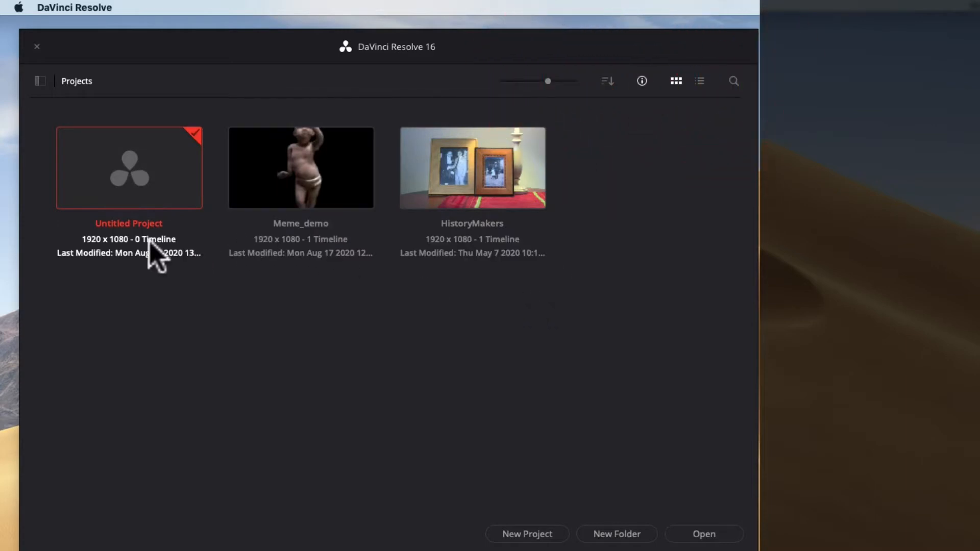
click(647, 88)
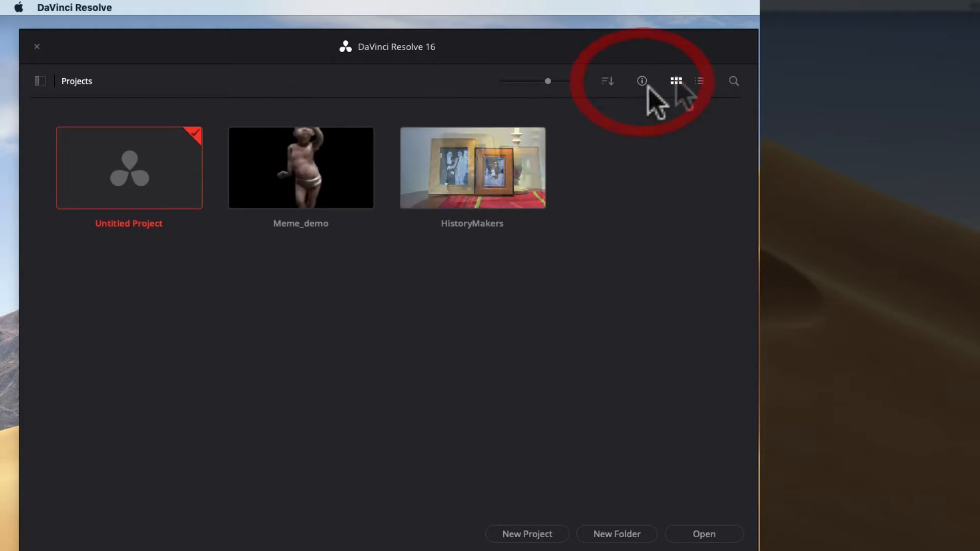
click(699, 81)
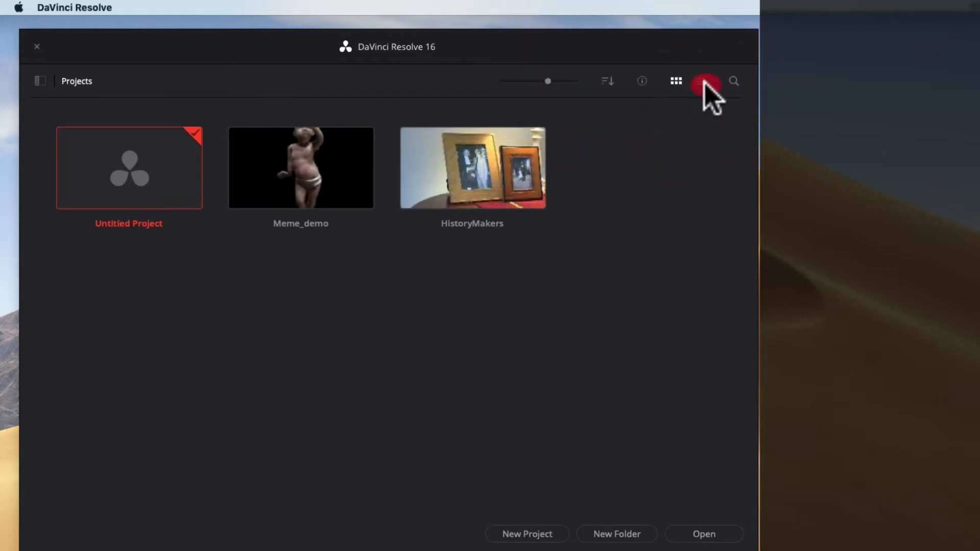
click(676, 81)
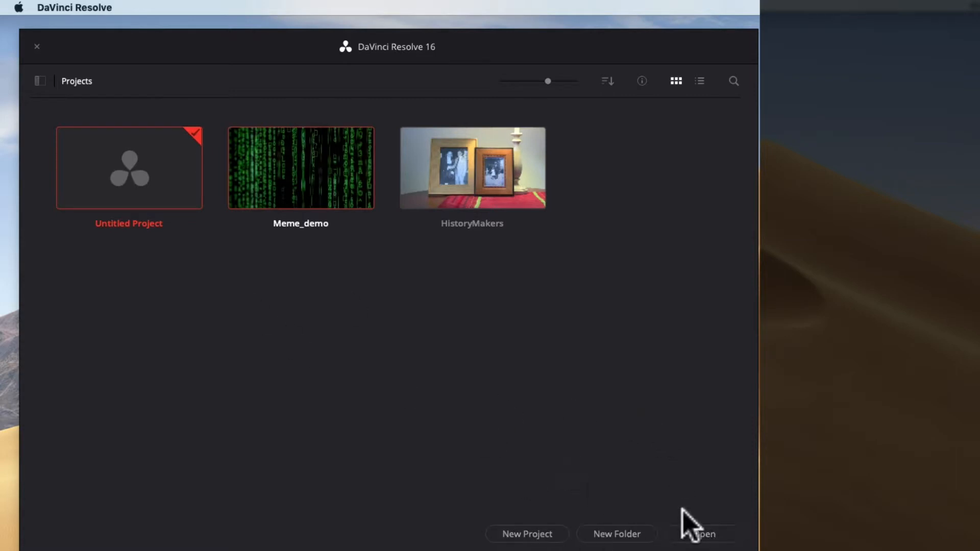
Step: Open the Meme_demo project
click(155, 210)
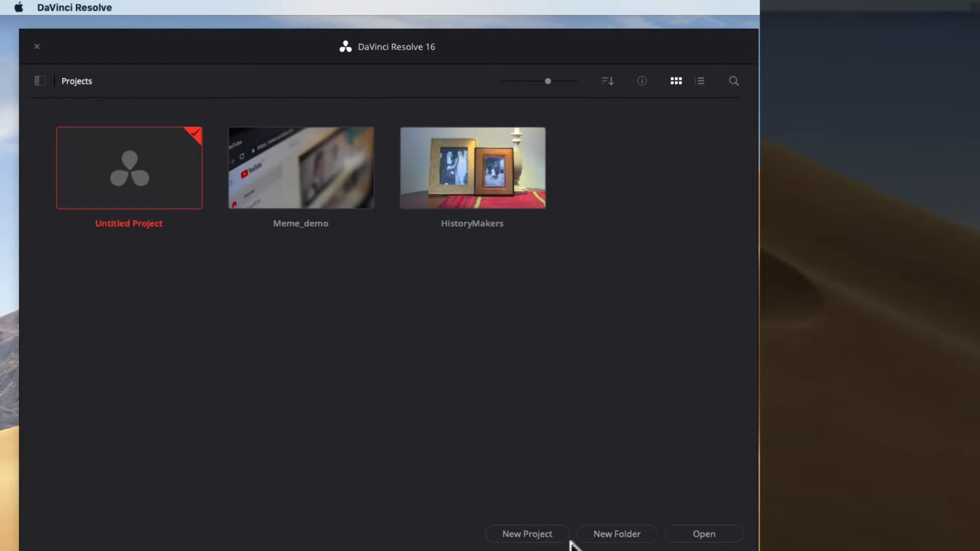
click(307, 204)
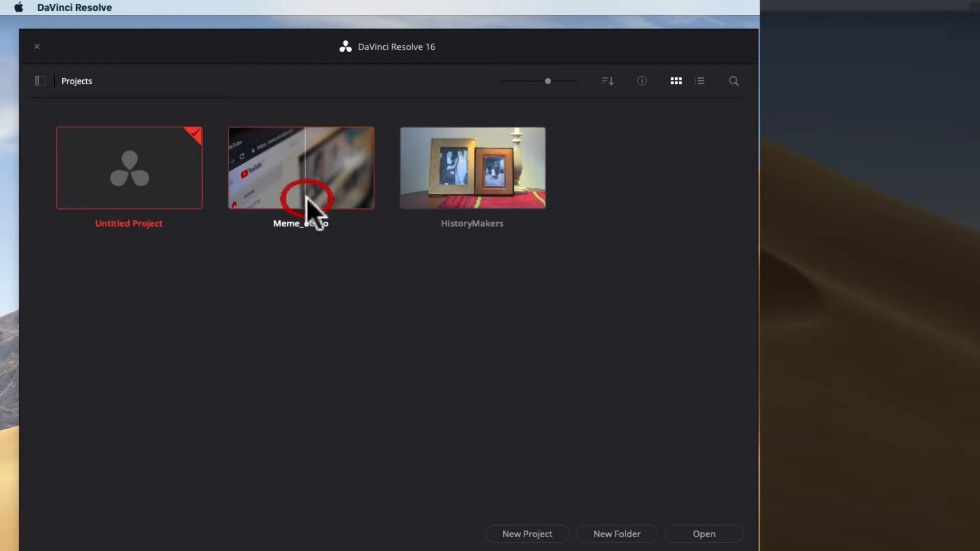
click(711, 536)
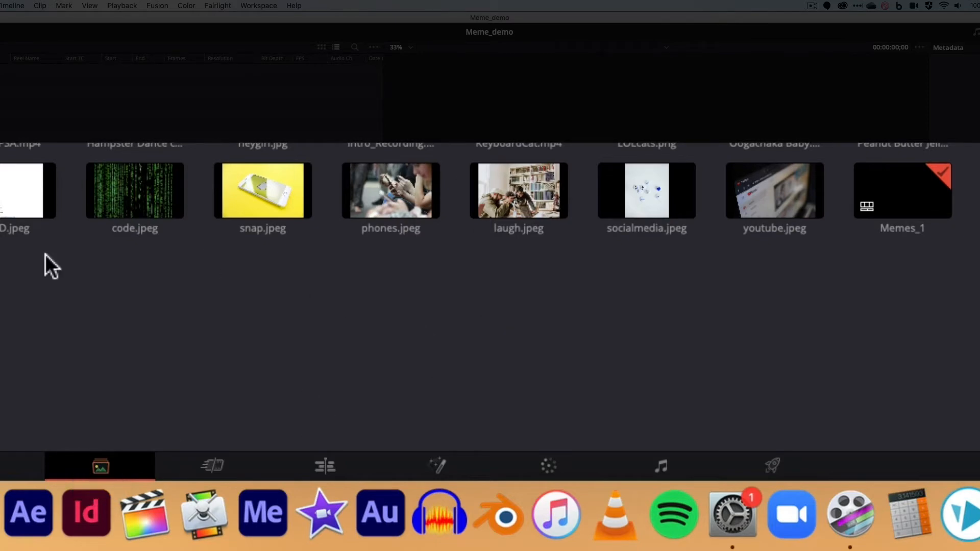
Step: Tour the Cut, Edit, Fusion, Color, Fairlight and Deliver pages, ending on the Edit page
click(202, 459)
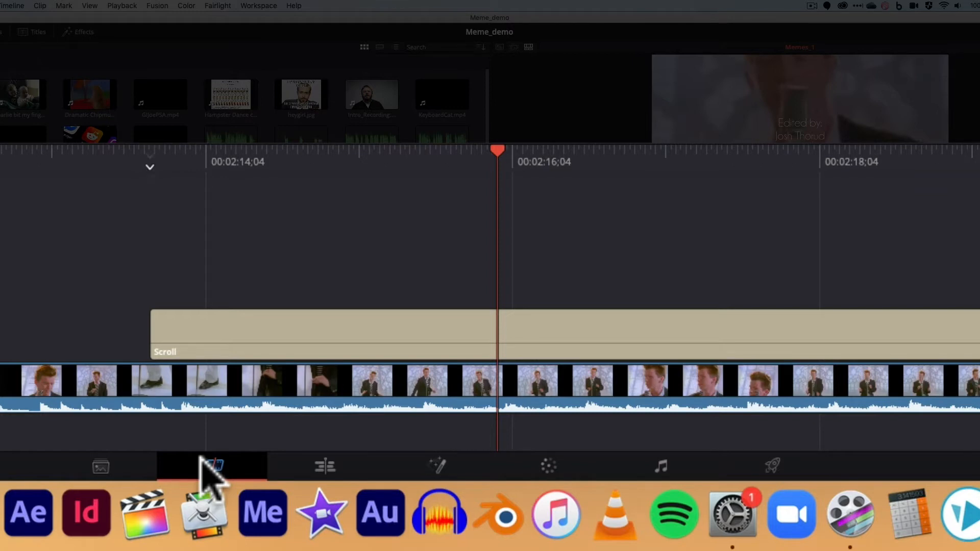
click(312, 459)
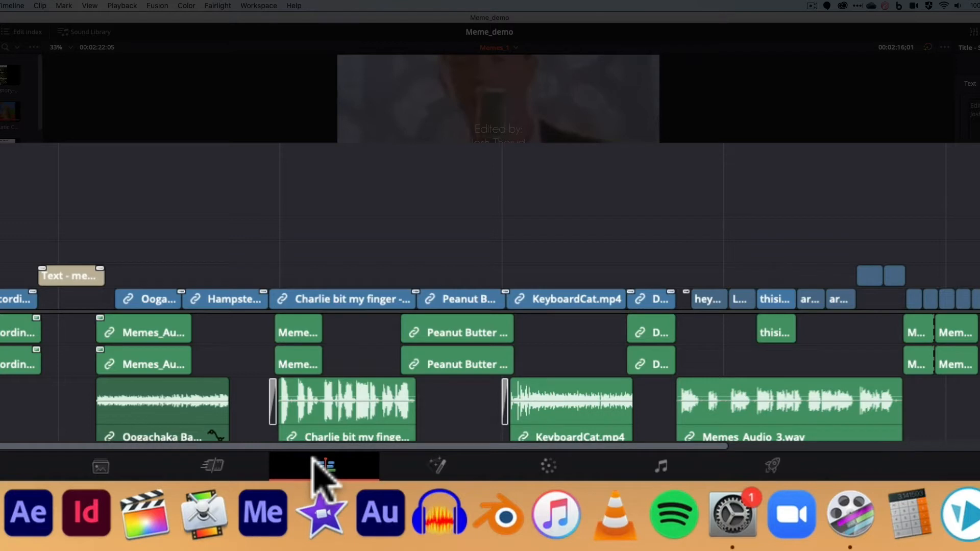
click(398, 468)
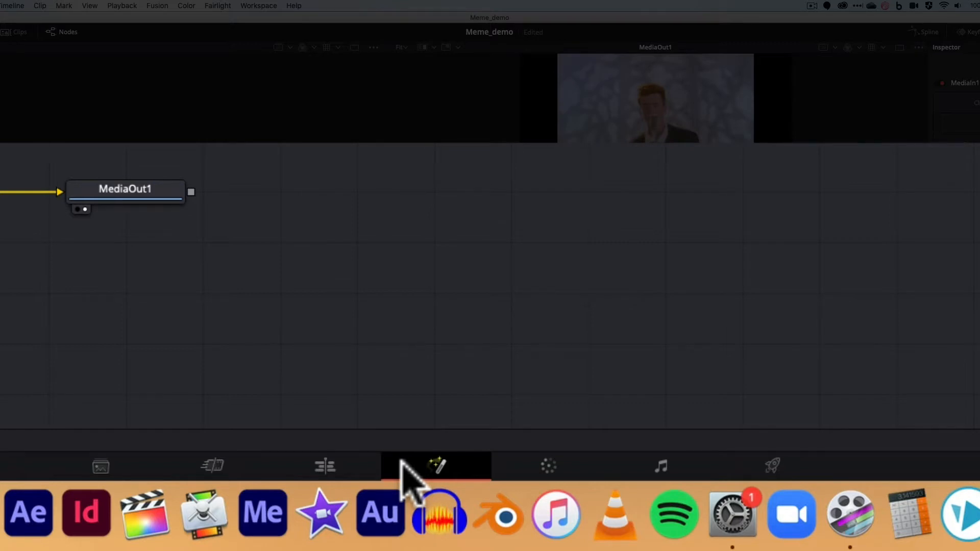
click(548, 464)
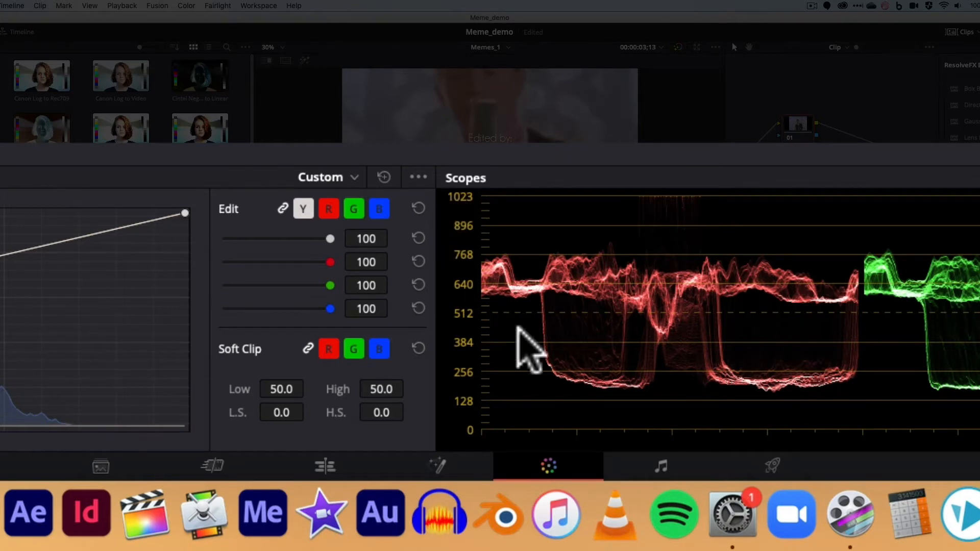
click(663, 465)
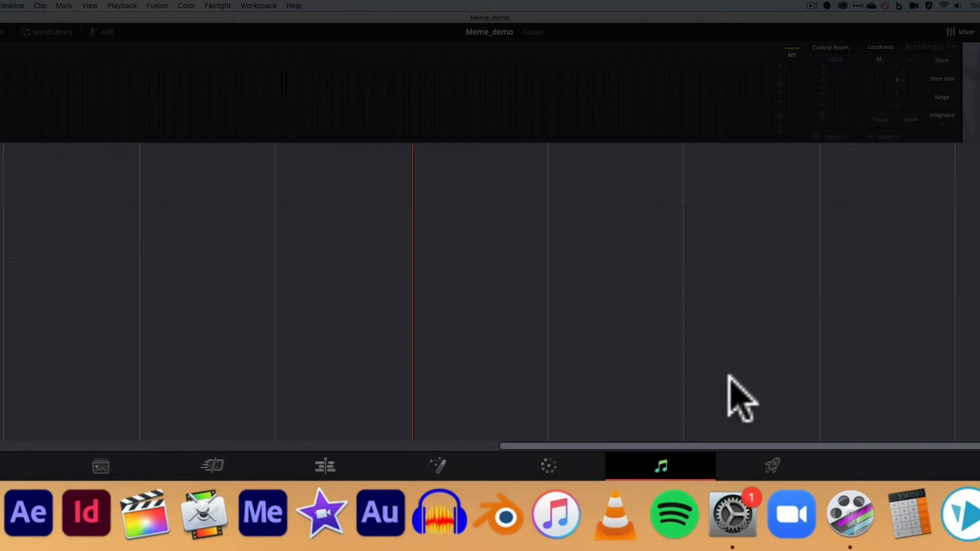
click(773, 464)
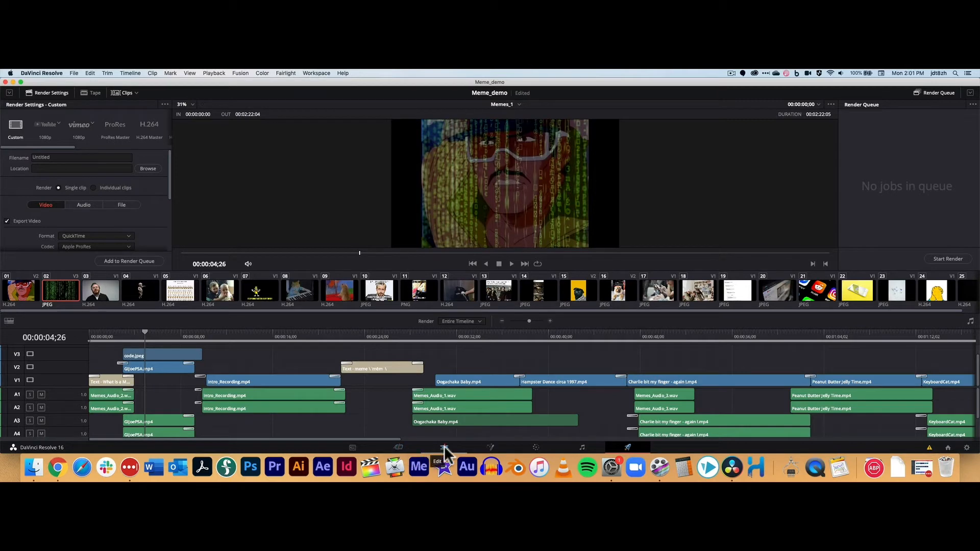
click(445, 449)
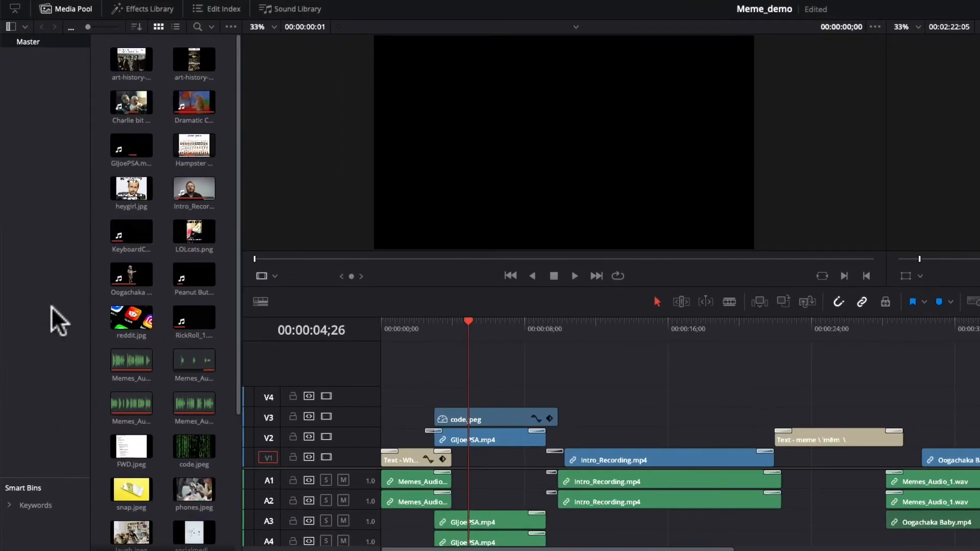
Step: Browse the clips in the Media Pool, scrolling the list and selecting several clips
click(72, 11)
click(77, 11)
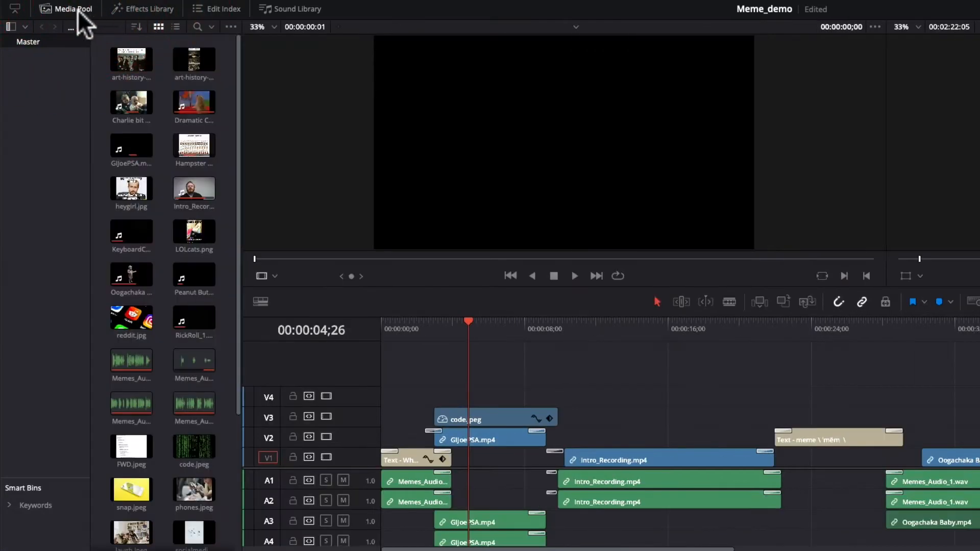
scroll(189, 102, down, 5)
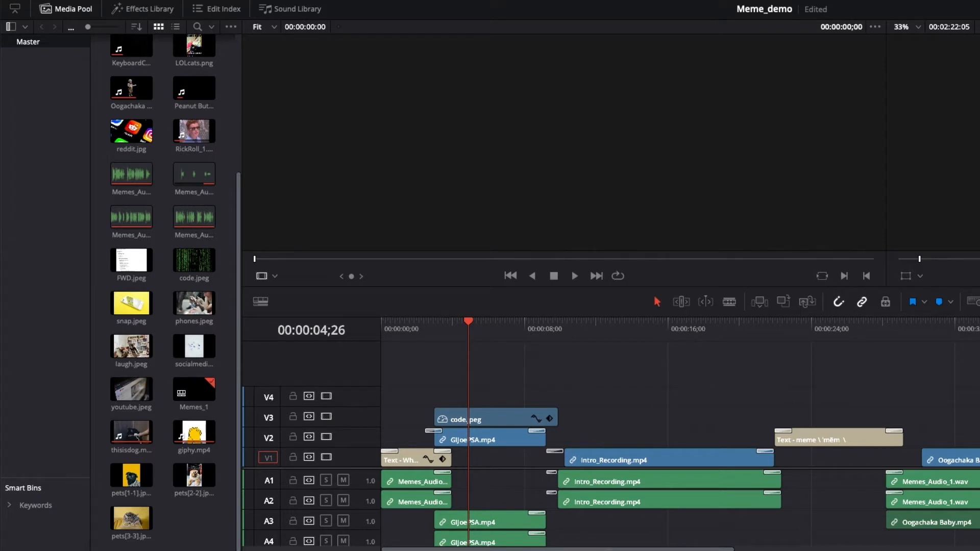
scroll(117, 301, up, 5)
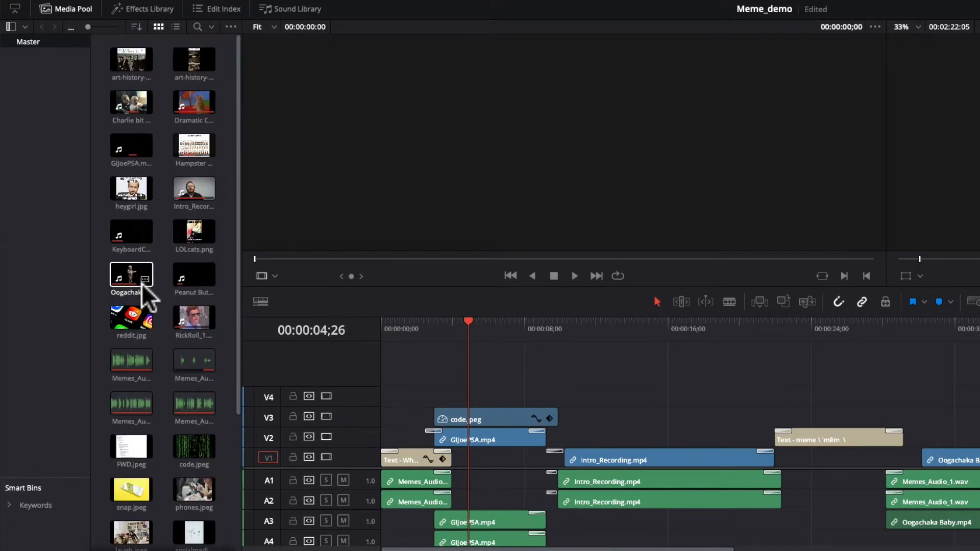
click(132, 58)
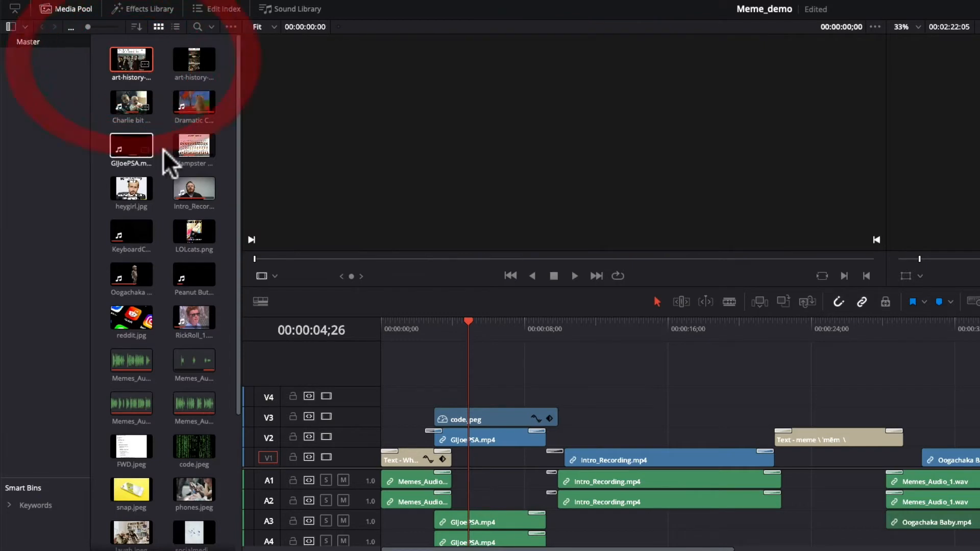
click(189, 187)
click(196, 232)
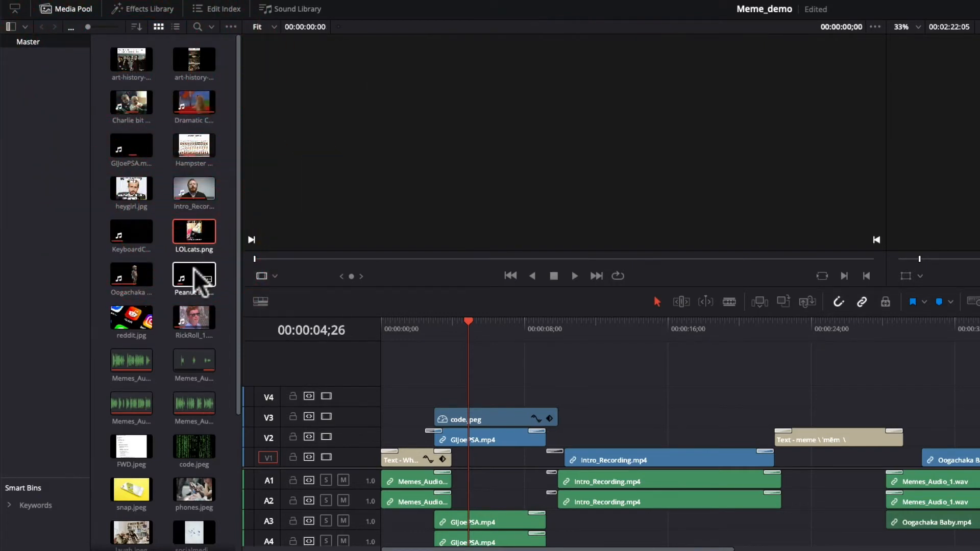
click(189, 312)
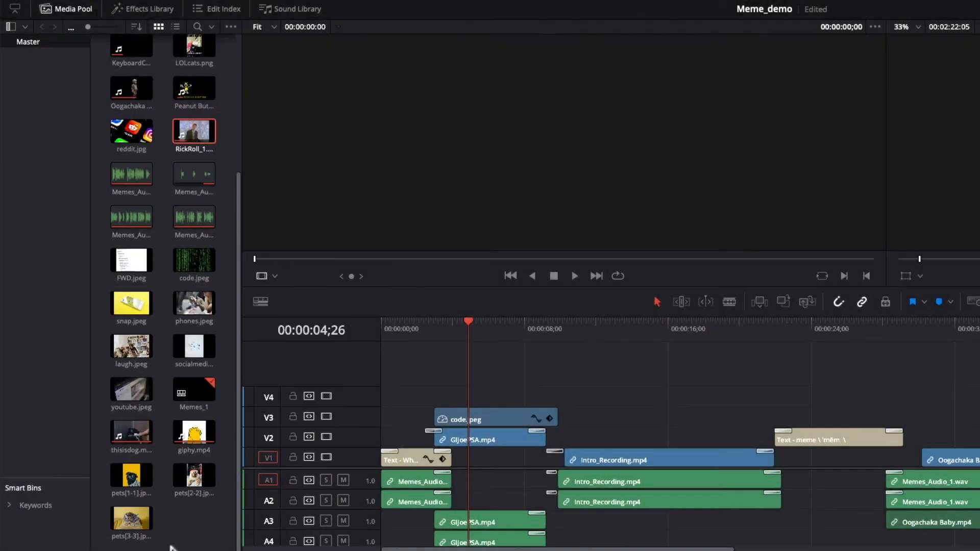
scroll(161, 536, up, 4)
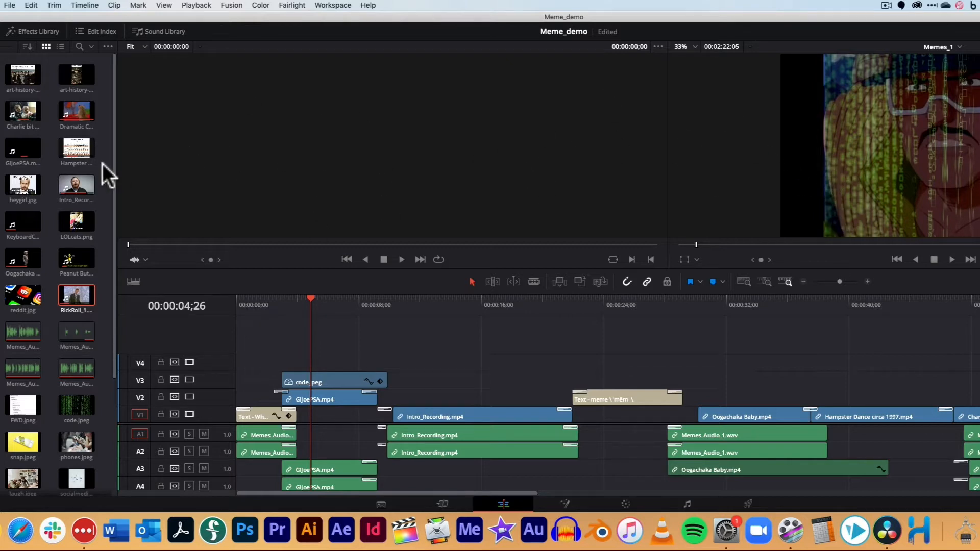
Step: Load the LOLcats.png and Intro_Recording clips into the source viewer and scrub through them
click(69, 151)
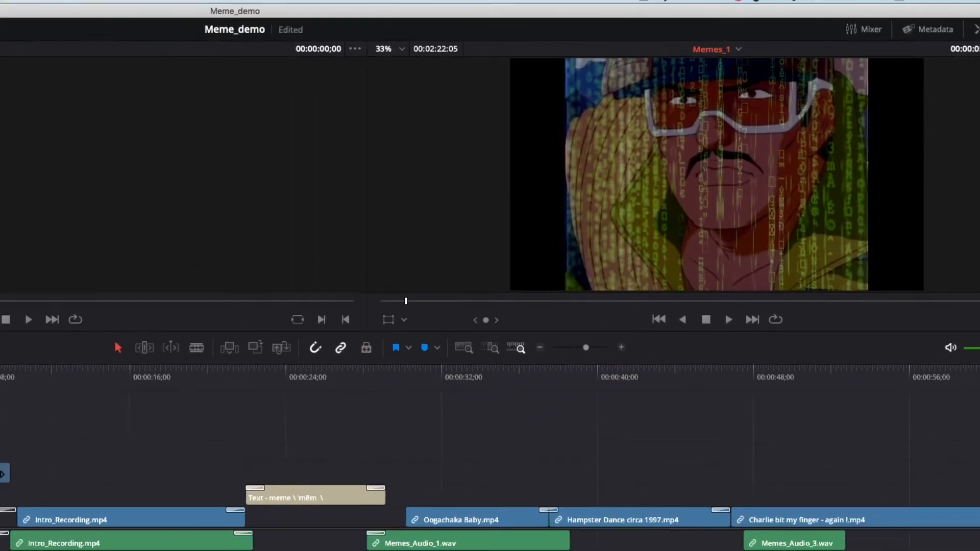
click(161, 224)
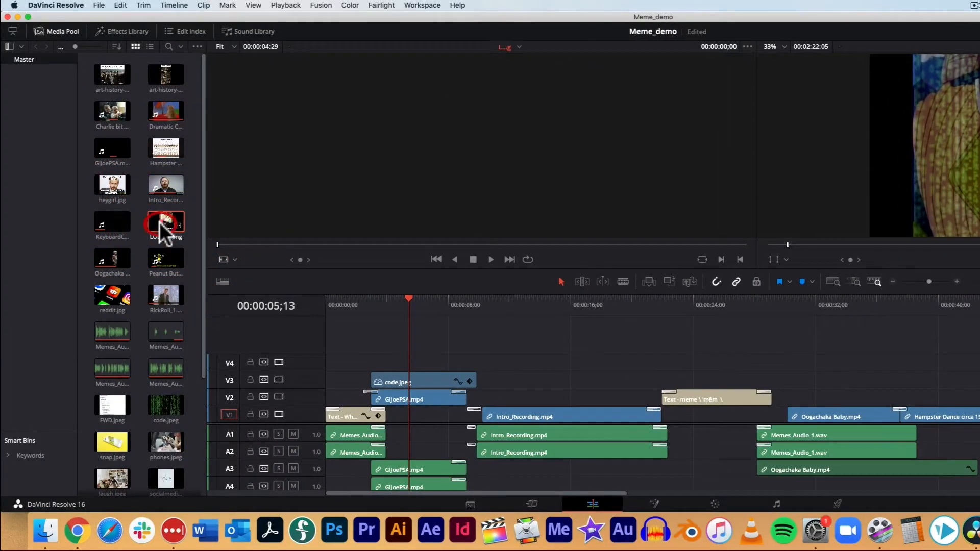
double_click(160, 224)
mouse_move(301, 260)
mouse_down()
mouse_move(591, 259)
mouse_move(306, 264)
mouse_up()
double_click(164, 184)
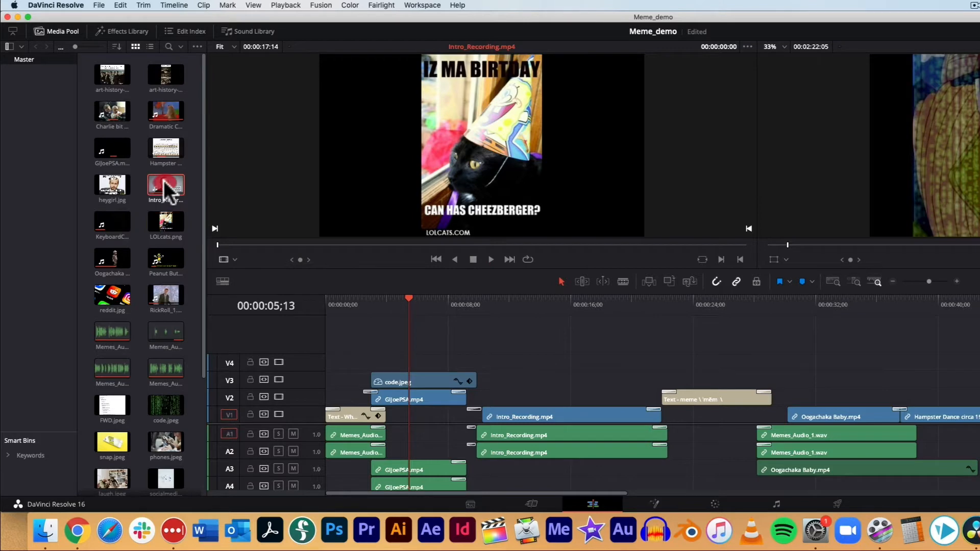
mouse_move(300, 260)
mouse_down()
mouse_move(367, 264)
mouse_move(114, 263)
mouse_move(311, 269)
mouse_up()
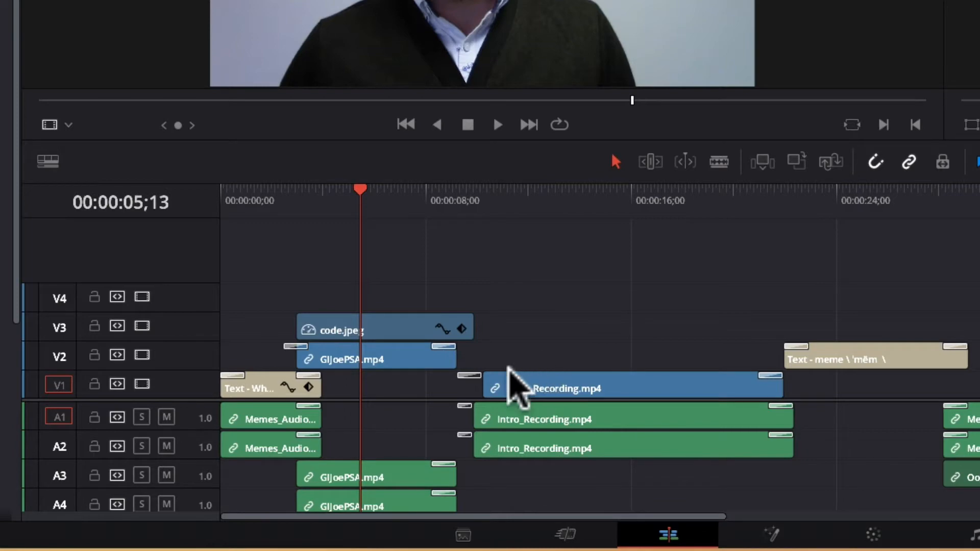
Step: Select the GIJoePSA.mp4 and Intro_Recording.mp4 clips on the timeline to examine their linked video and audio
click(384, 353)
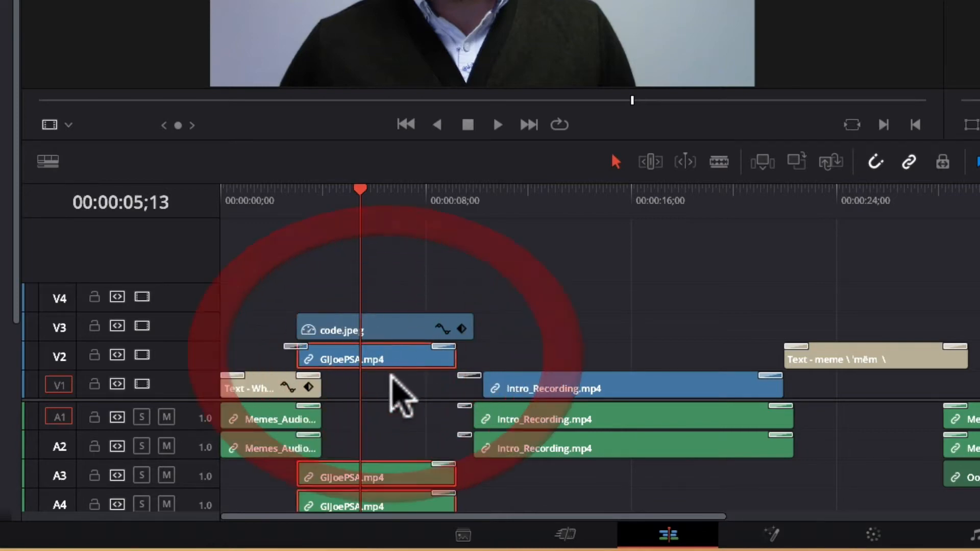
click(657, 379)
click(970, 472)
click(695, 404)
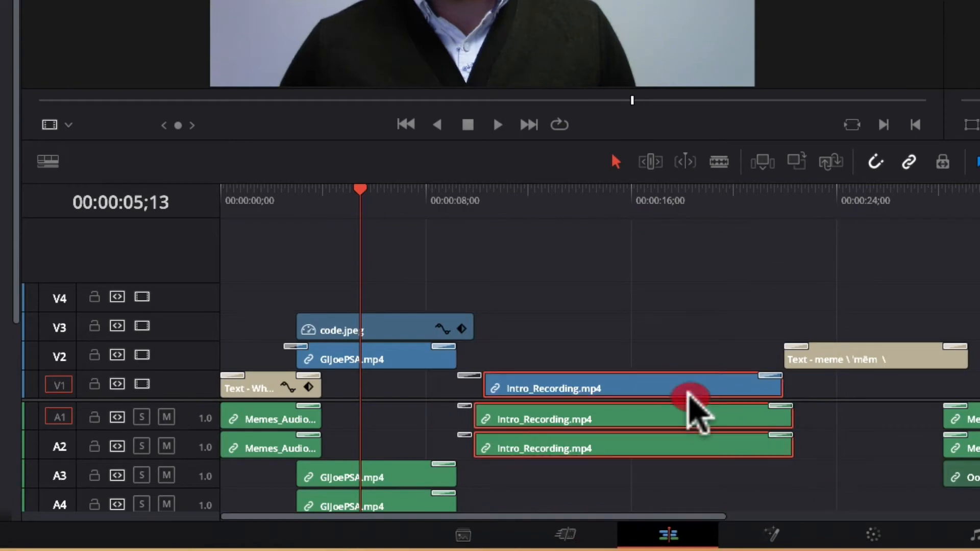
click(399, 363)
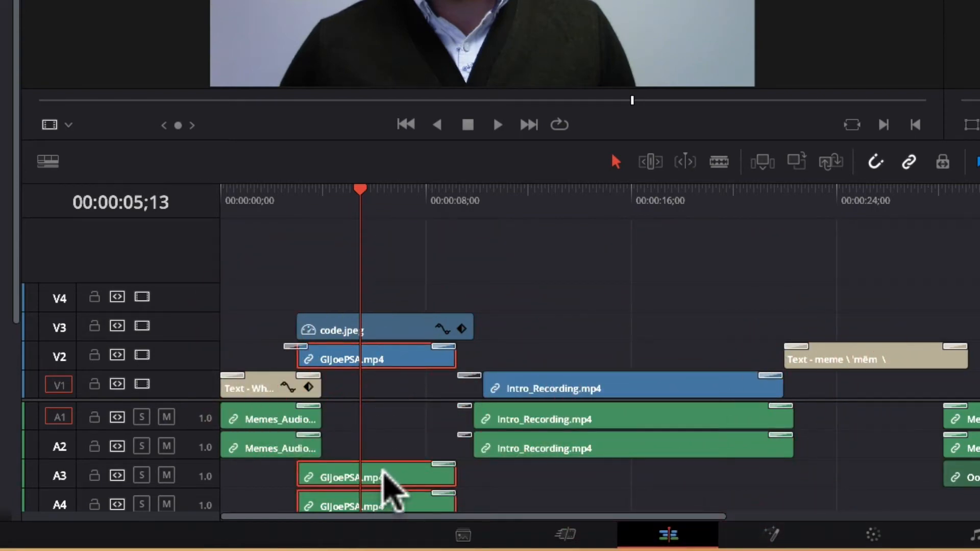
click(584, 384)
Step: Scrub through the timeline with the playhead, returning it to the start
drag(526, 194, 564, 192)
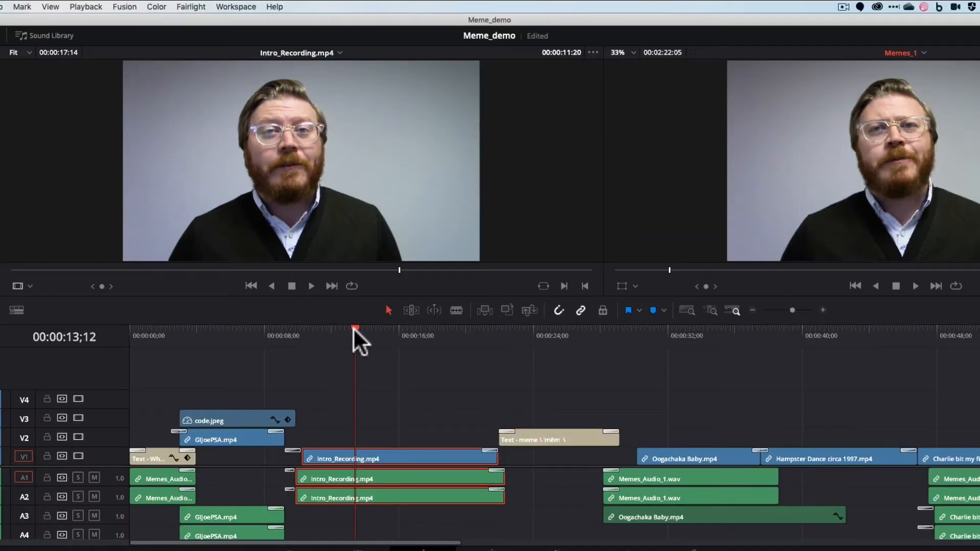
drag(354, 326, 85, 333)
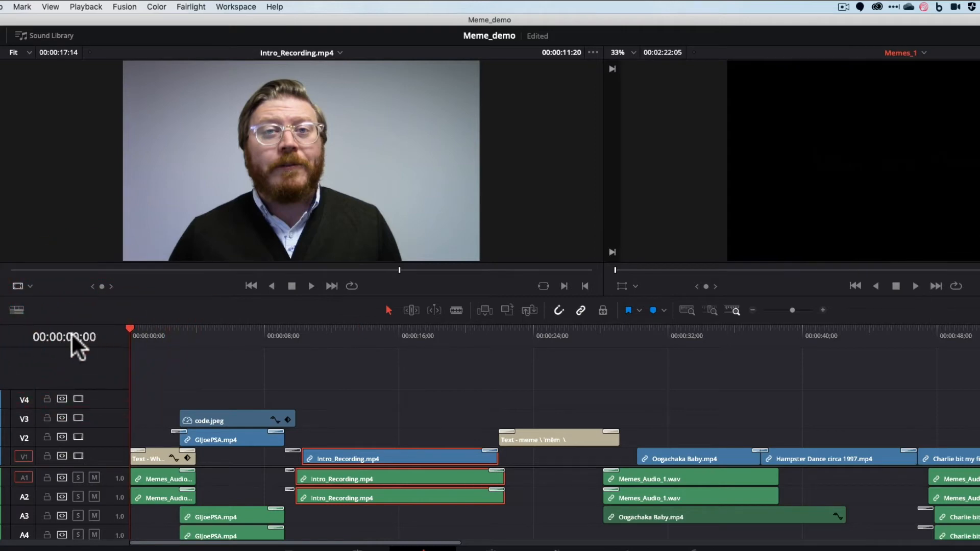
click(399, 329)
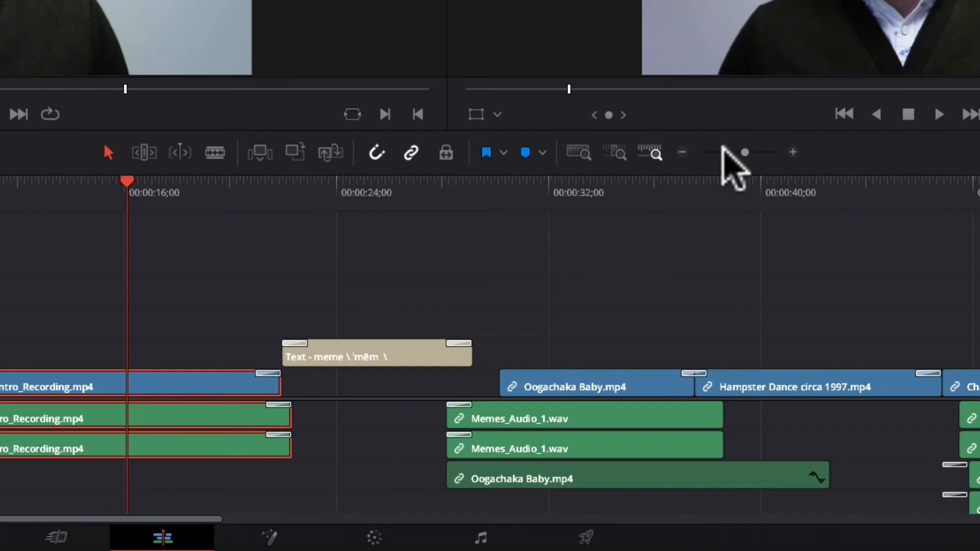
Step: Zoom the timeline out to show the whole sequence and place the playhead near the beginning
drag(737, 152, 784, 186)
click(741, 180)
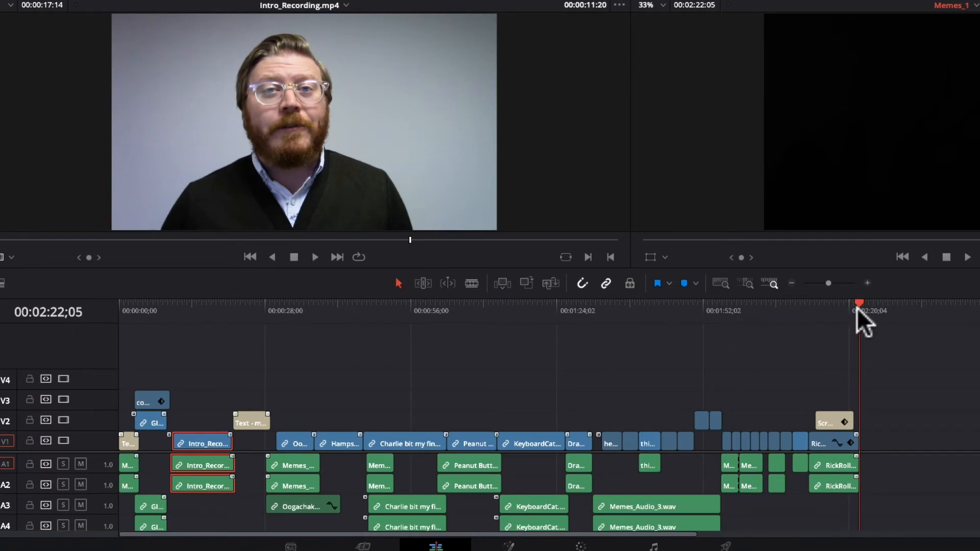
click(139, 308)
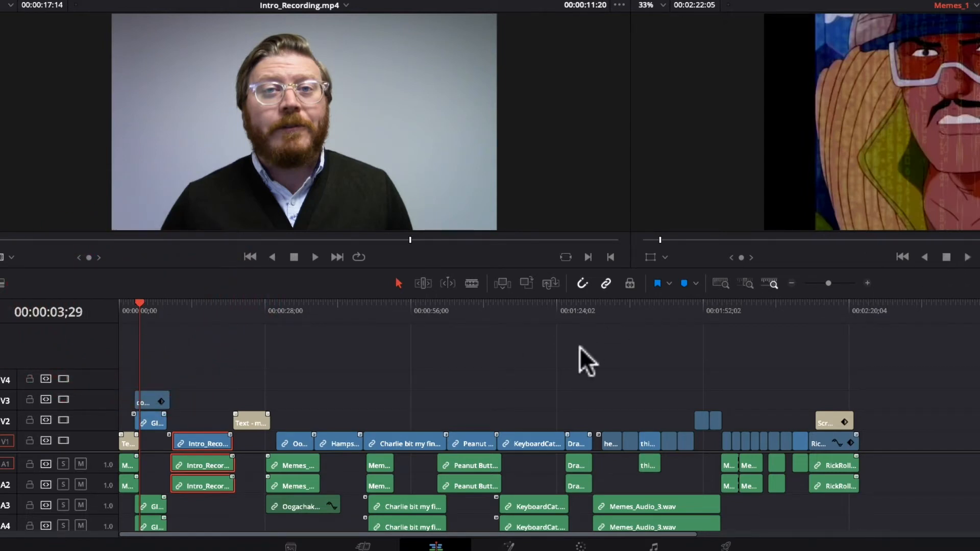
Step: Play and stop the sequence, then jump the playhead to several points along the timeline ruler
key(space)
key(space)
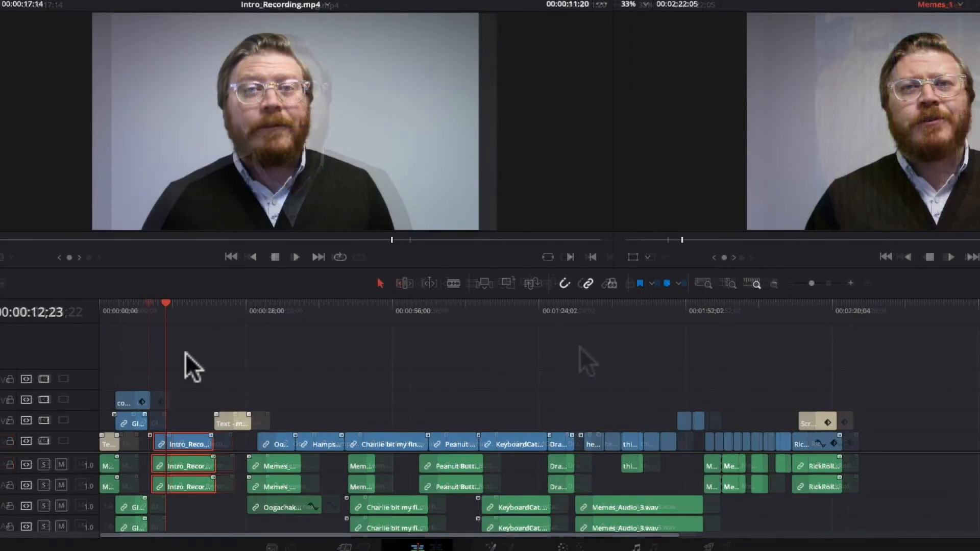
drag(169, 315, 445, 322)
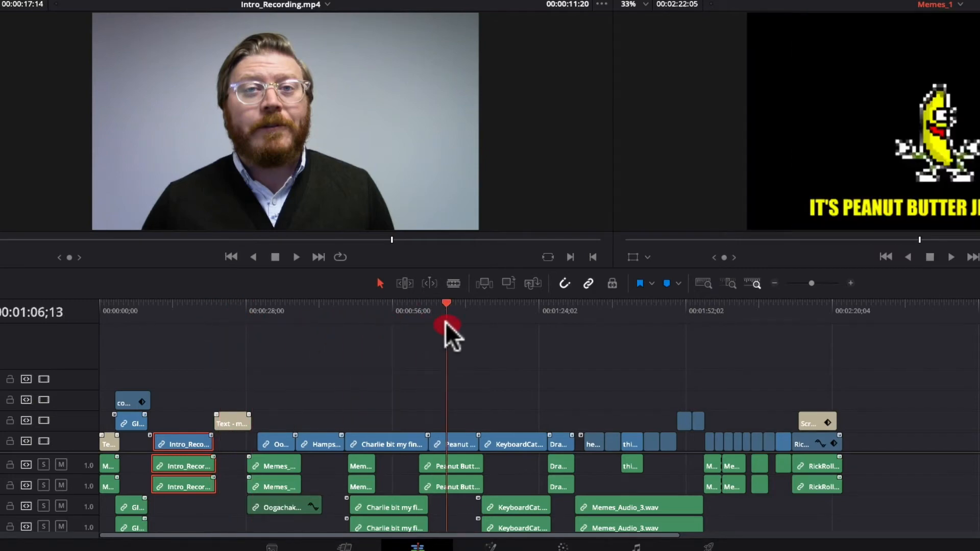
click(567, 321)
click(186, 323)
click(226, 387)
click(372, 365)
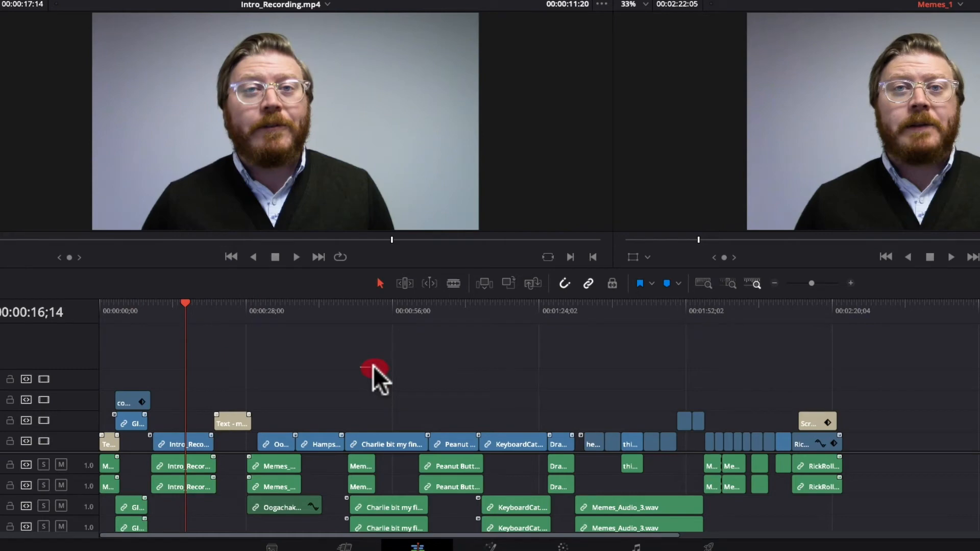
click(212, 306)
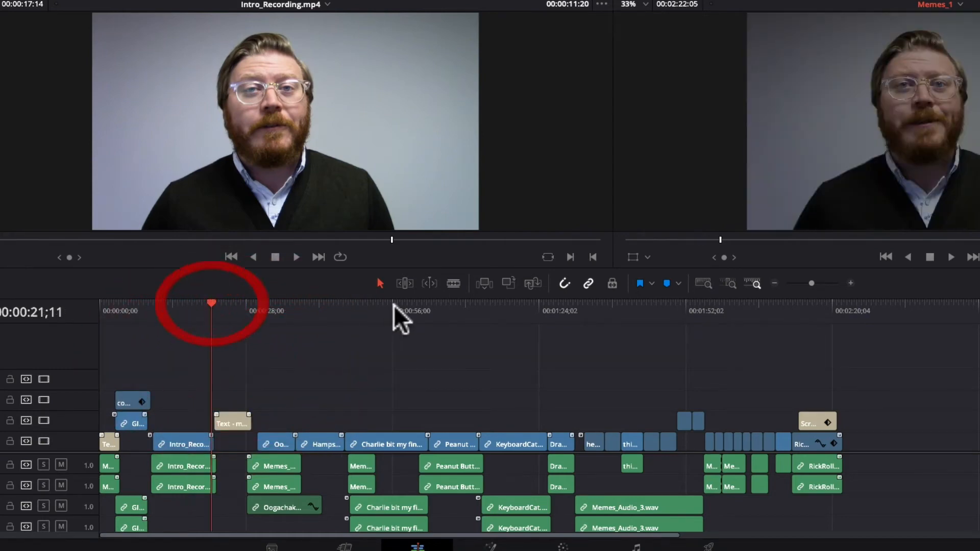
click(396, 305)
click(553, 307)
click(729, 307)
click(790, 309)
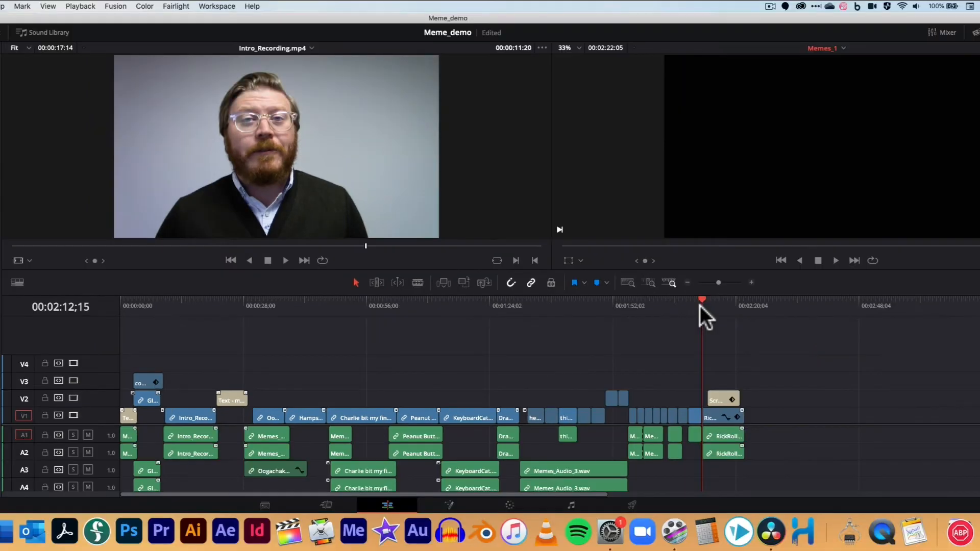
Step: Switch the timeline between Full Extent Zoom and Detail Zoom while repositioning the playhead
mouse_move(725, 284)
mouse_down()
mouse_move(706, 281)
mouse_move(734, 284)
mouse_move(725, 285)
mouse_up()
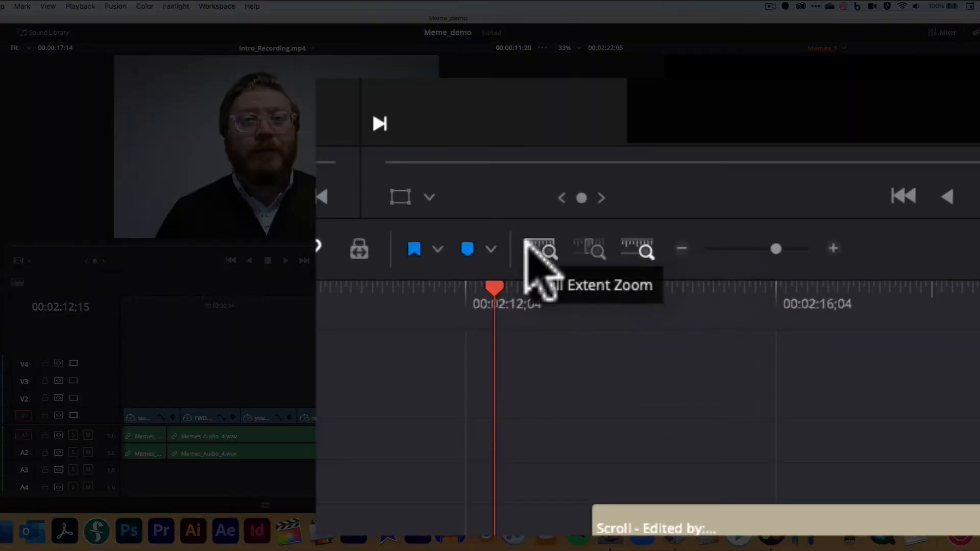
click(527, 242)
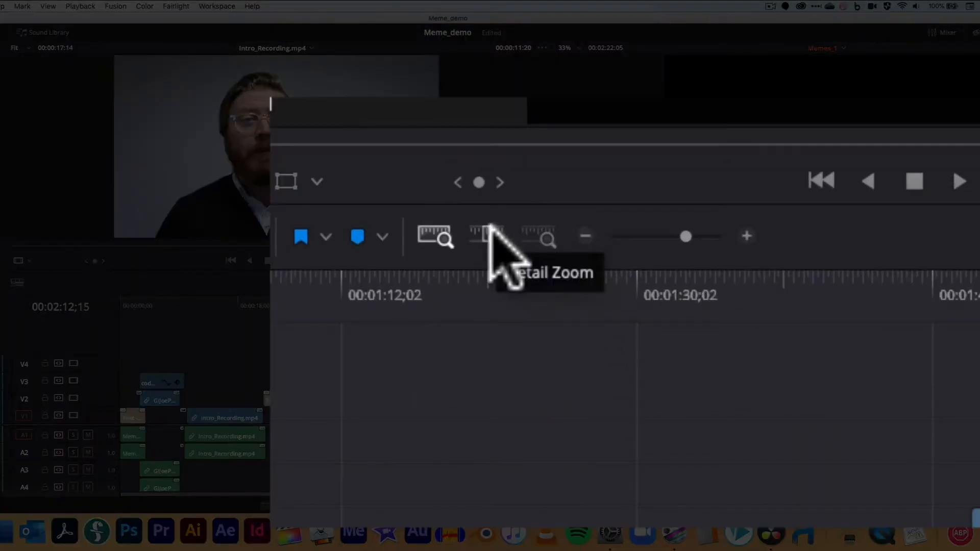
click(488, 231)
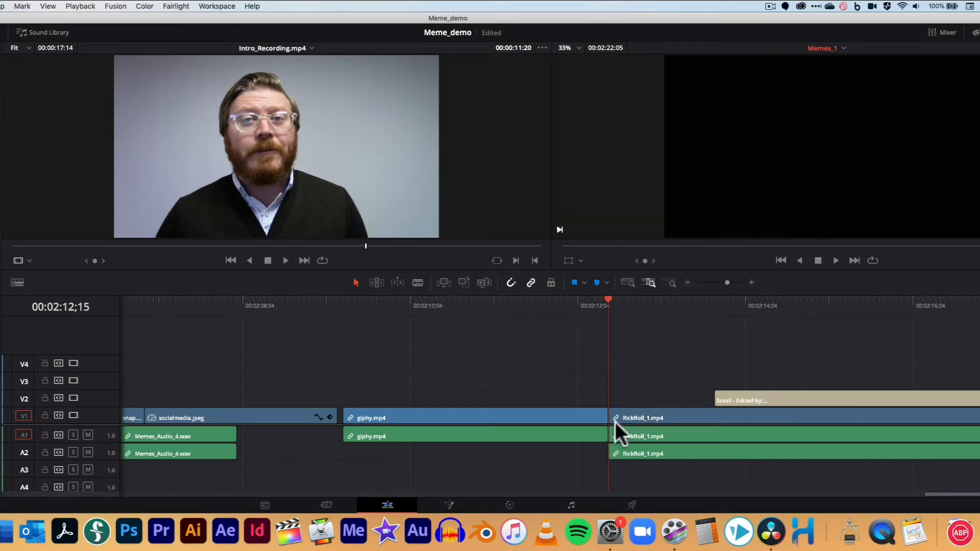
click(627, 282)
click(648, 282)
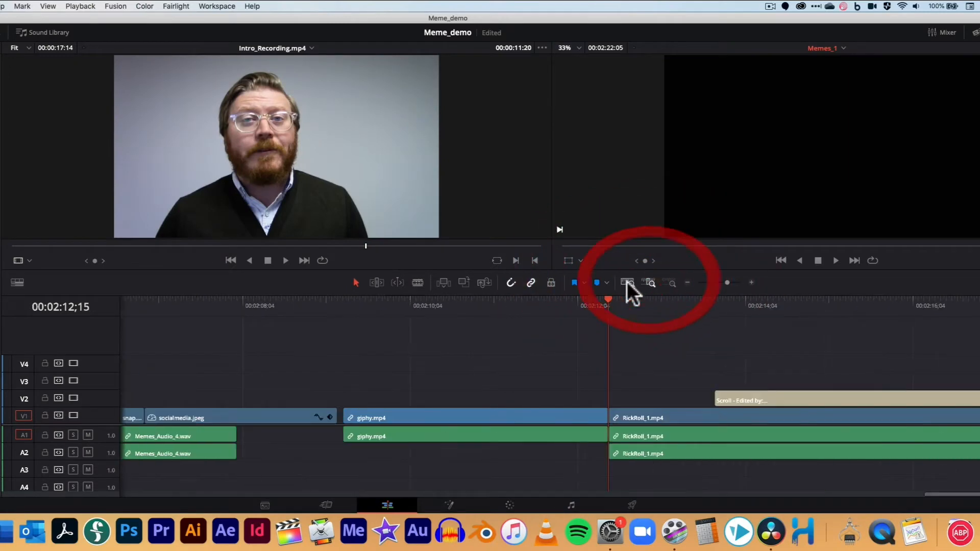
click(626, 281)
click(649, 282)
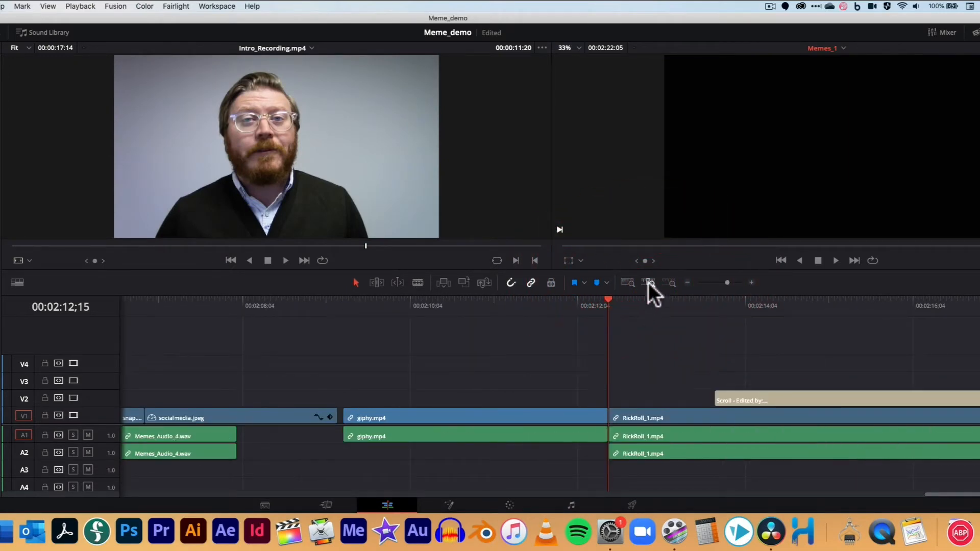
click(626, 281)
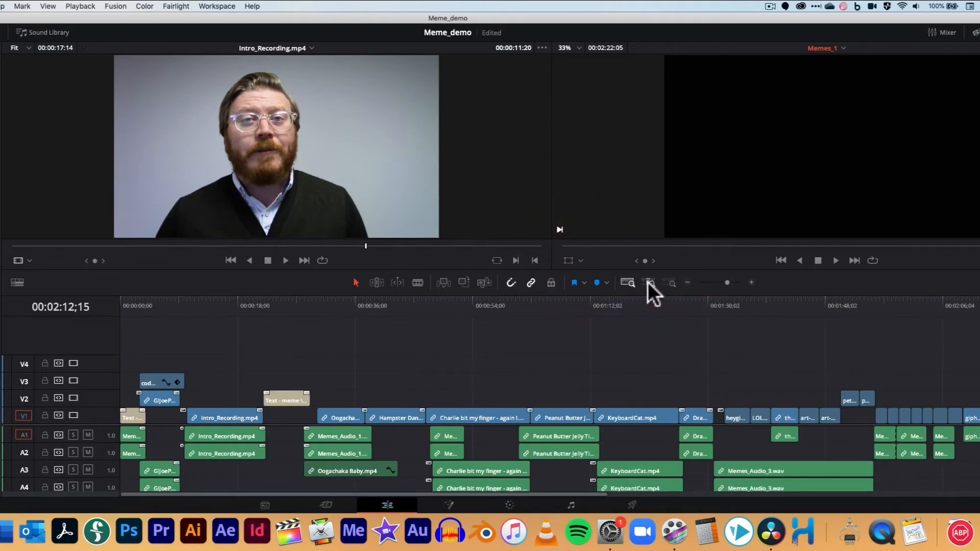
drag(665, 305, 634, 304)
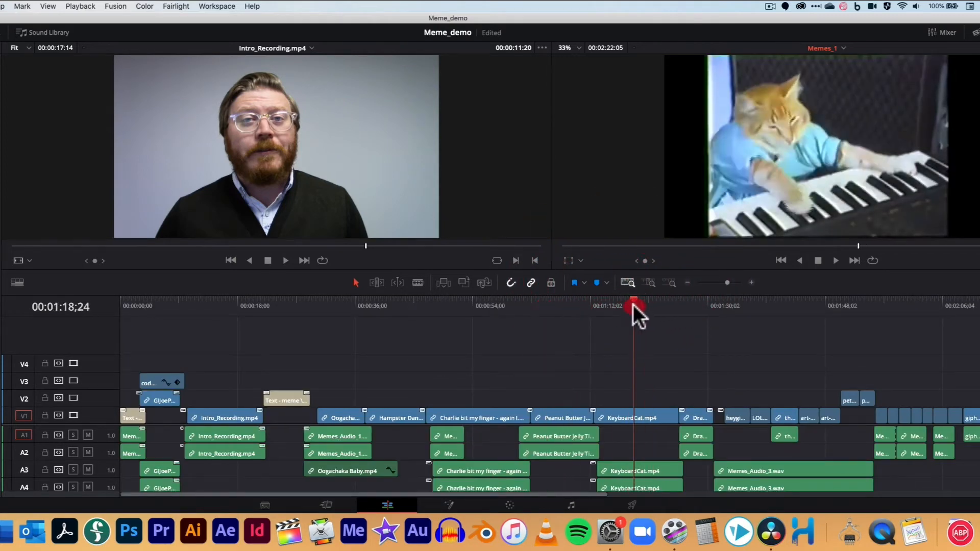
click(648, 282)
click(590, 305)
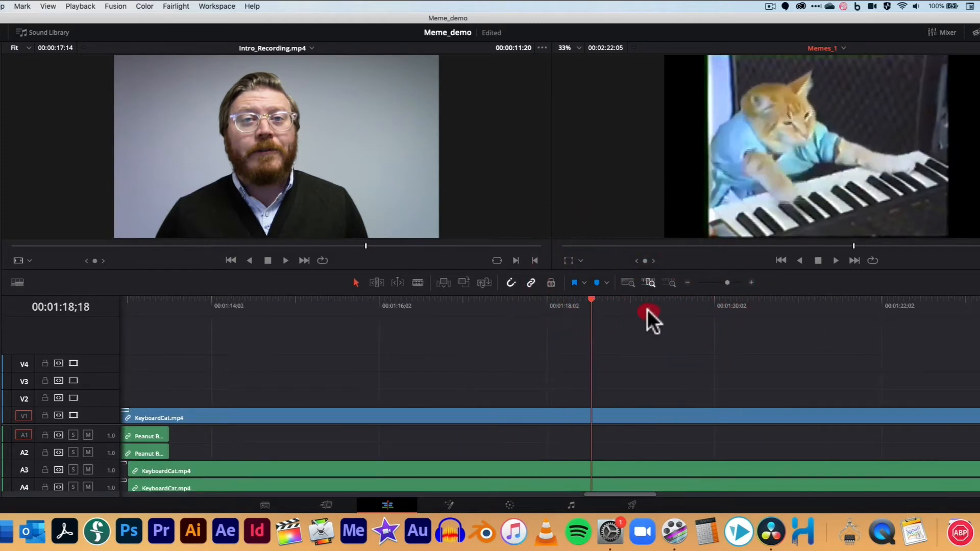
click(628, 283)
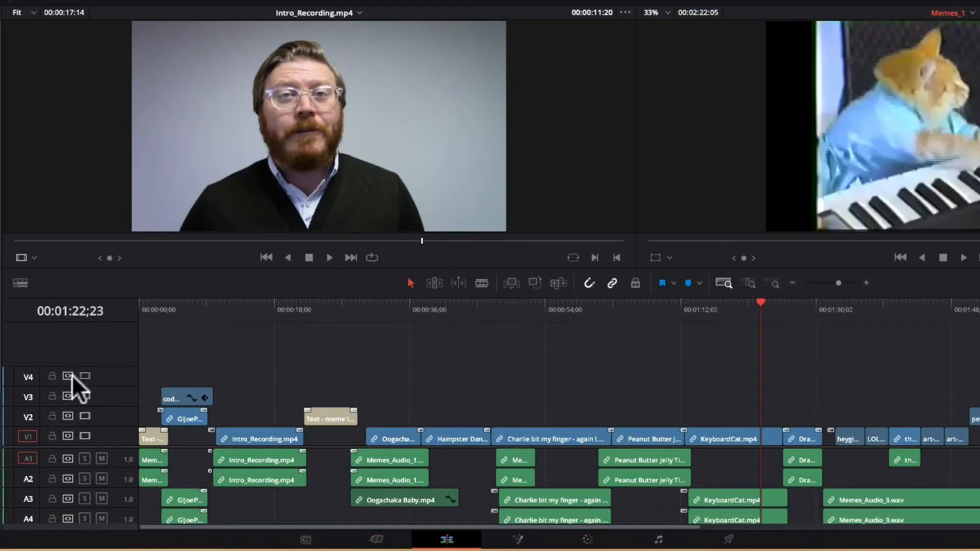
Step: Disable and re-enable the V2 and V1 video track outputs
click(85, 416)
click(84, 416)
click(84, 436)
click(85, 436)
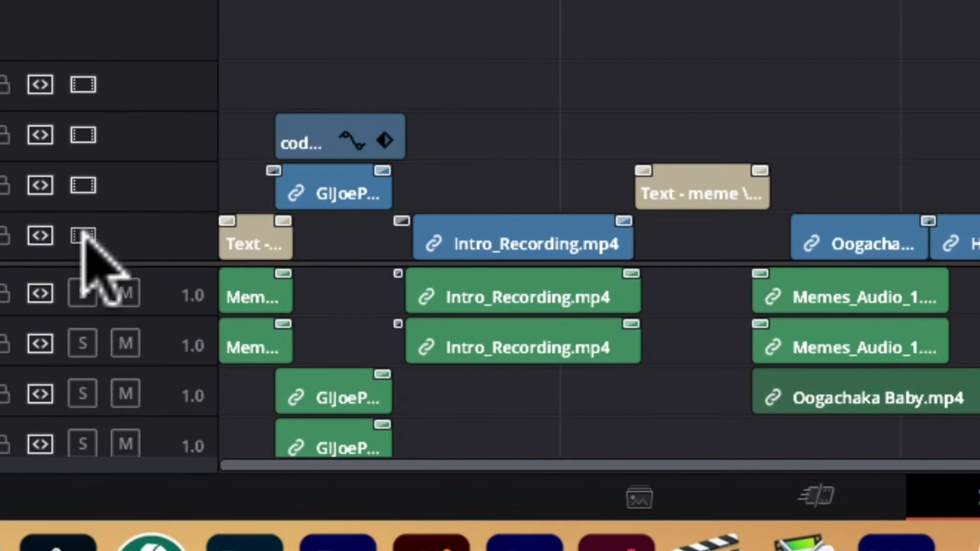
click(81, 234)
click(82, 234)
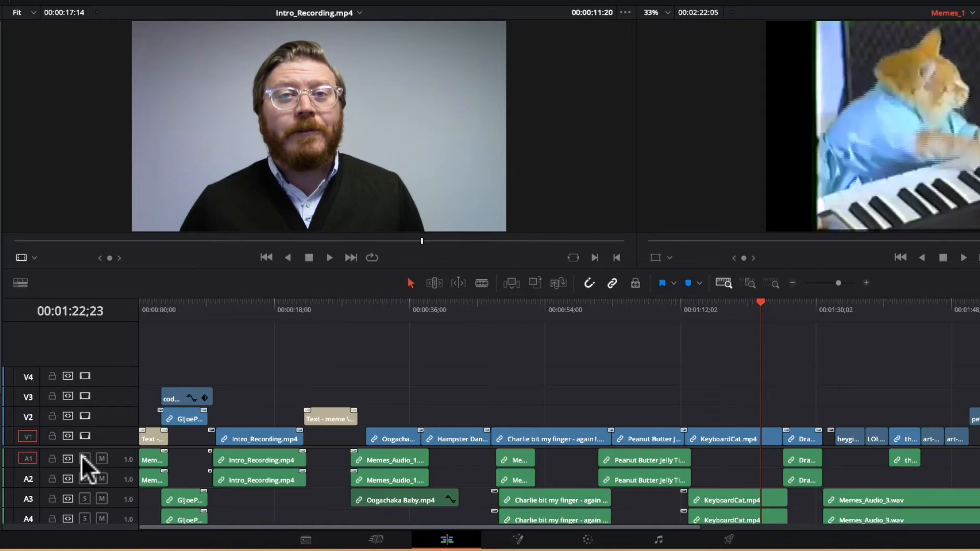
Step: Toggle solo on track A1 and the lock on track V1 on and off again
click(82, 456)
click(86, 458)
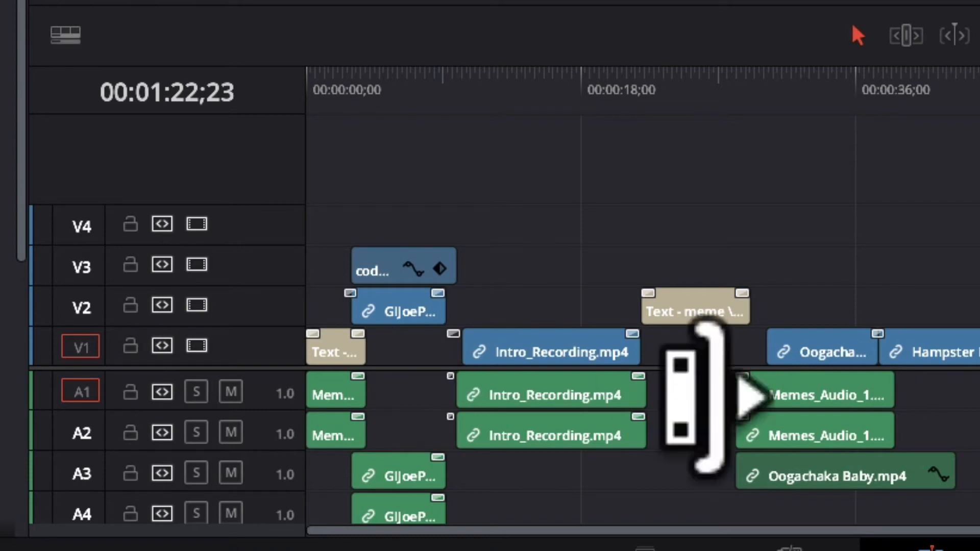
click(127, 348)
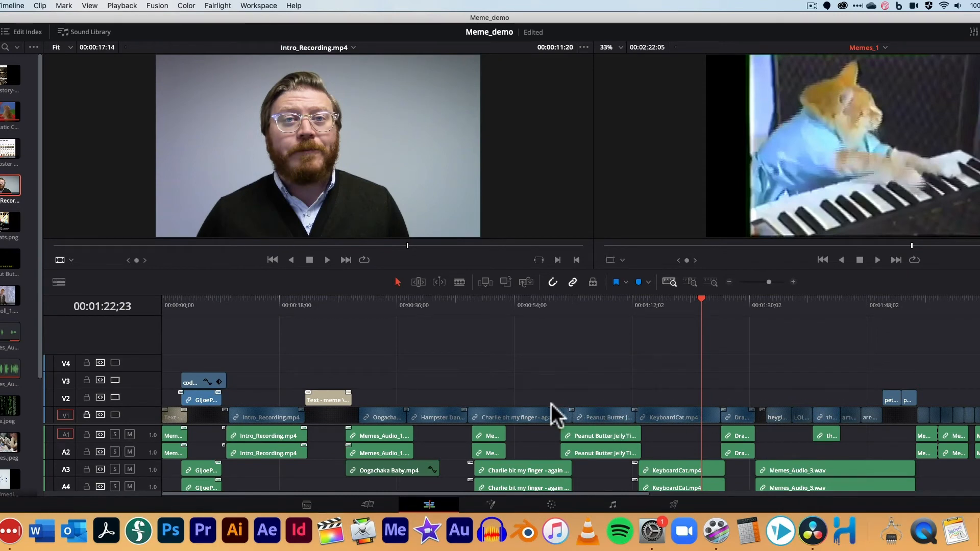
click(87, 415)
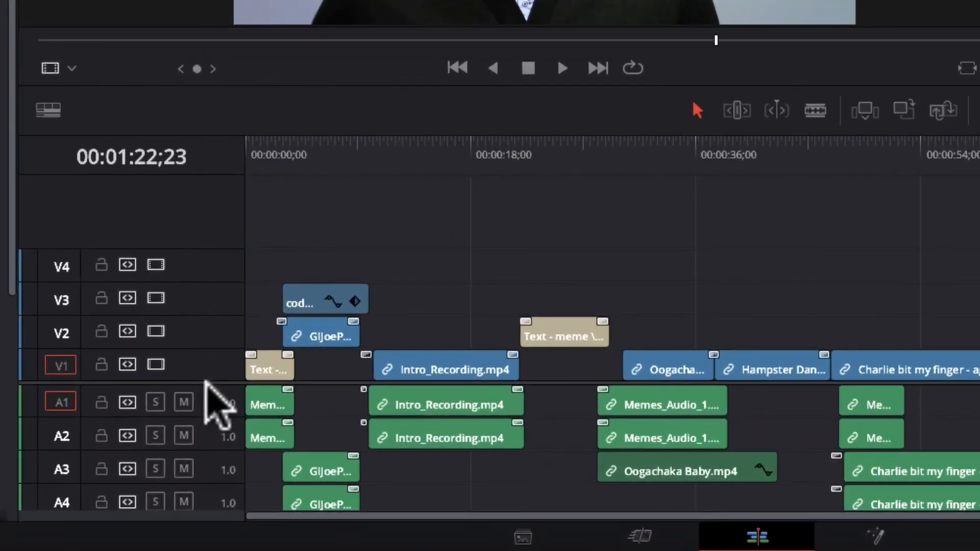
Step: Enlarge the A1 and V1 track heights and set the timeline's video view option to thumbnails
drag(211, 415, 213, 464)
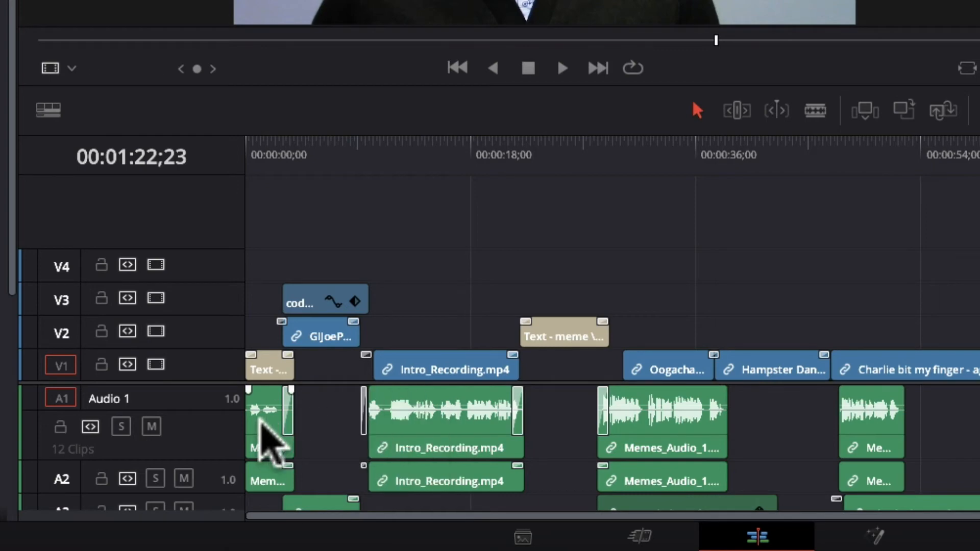
drag(207, 357, 208, 316)
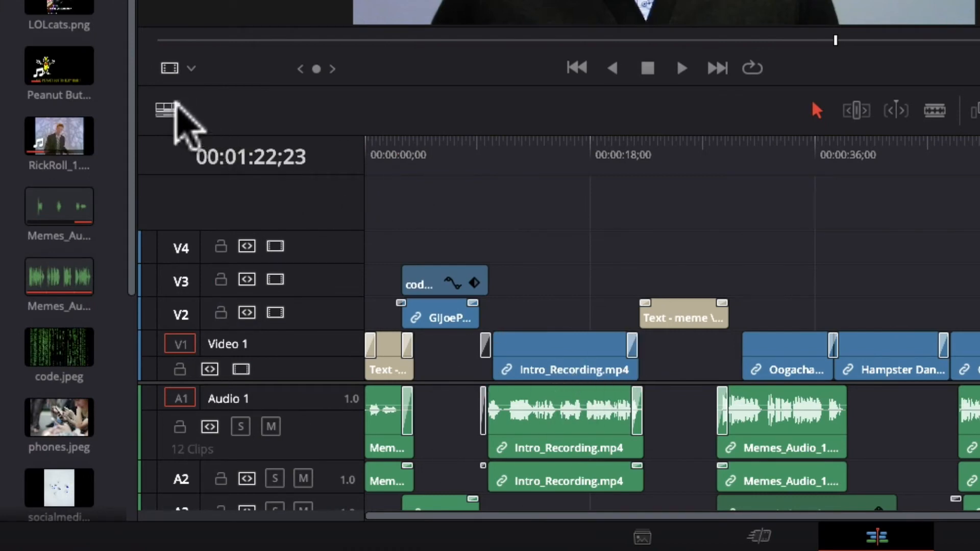
click(166, 109)
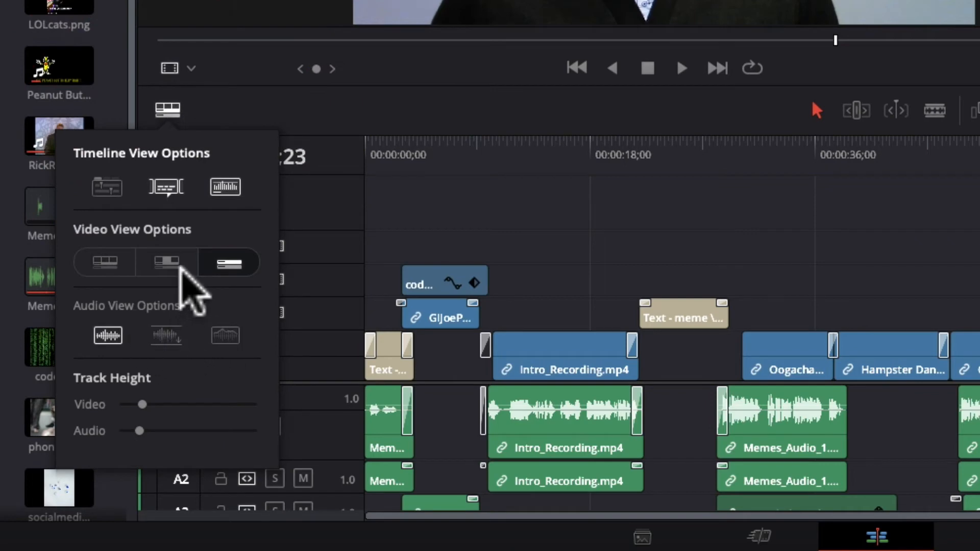
click(167, 261)
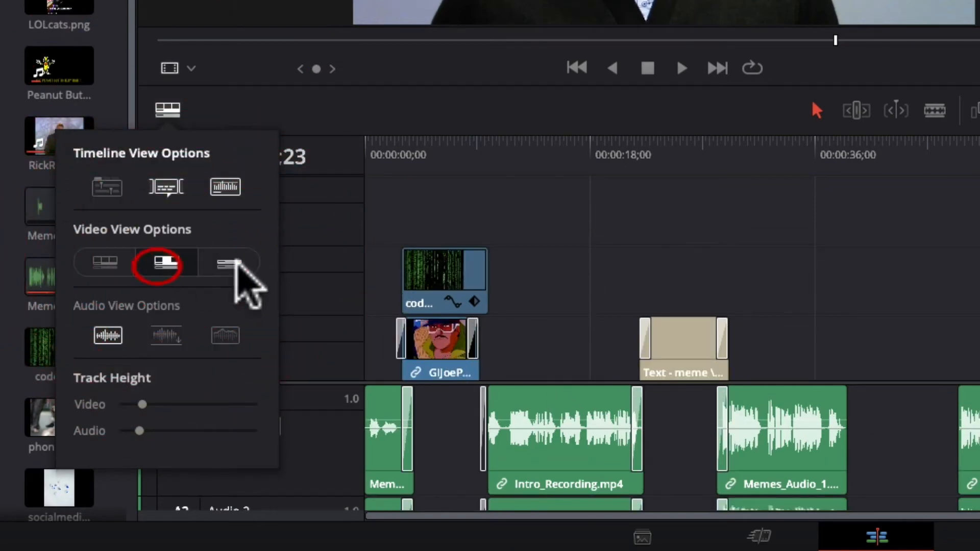
click(227, 262)
click(164, 262)
click(104, 263)
click(153, 262)
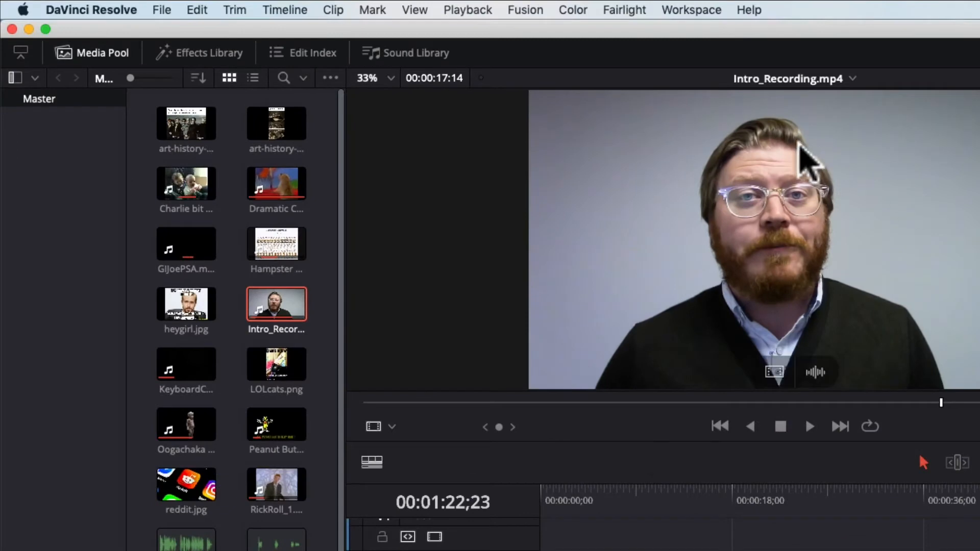
Step: Open the Project Manager and create a new project named TEST1
click(164, 11)
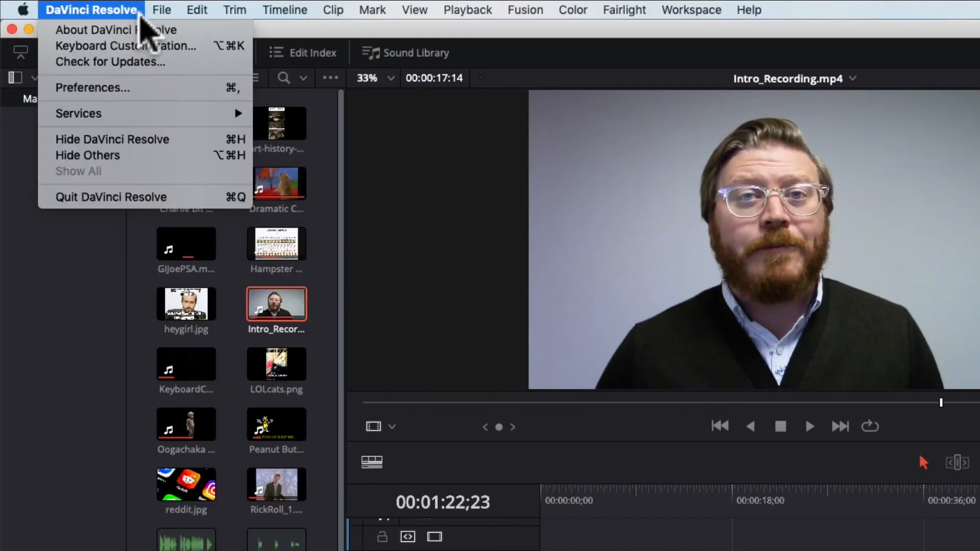
click(186, 350)
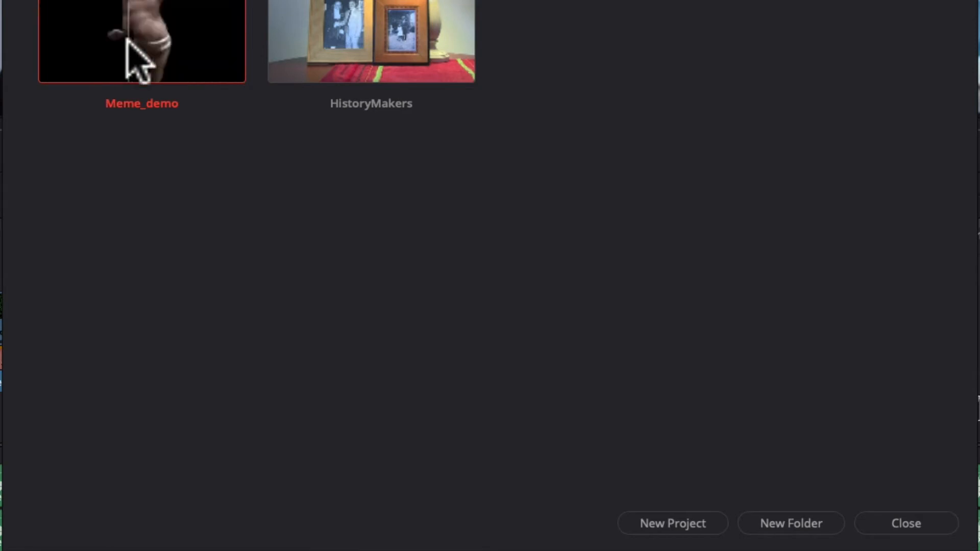
click(695, 523)
click(481, 249)
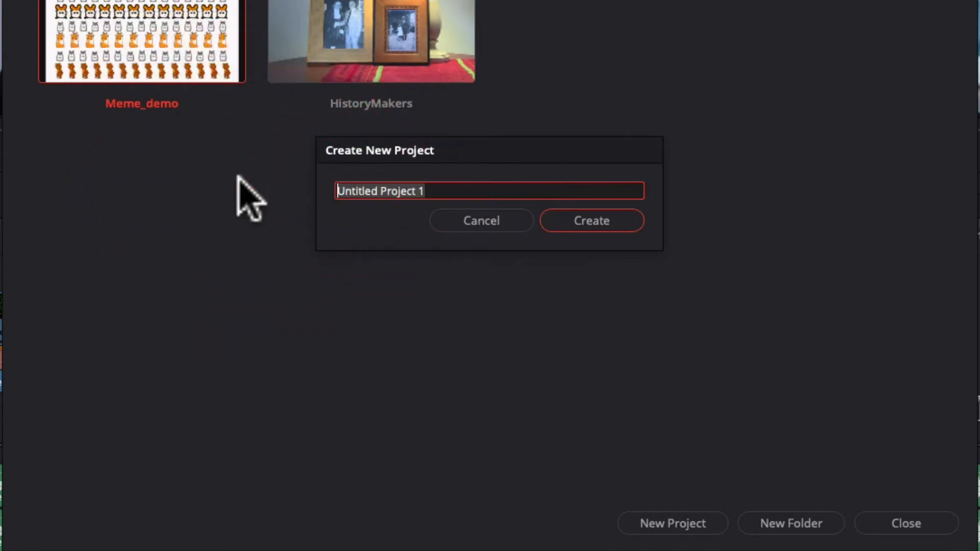
key(BackSpace)
text(T)
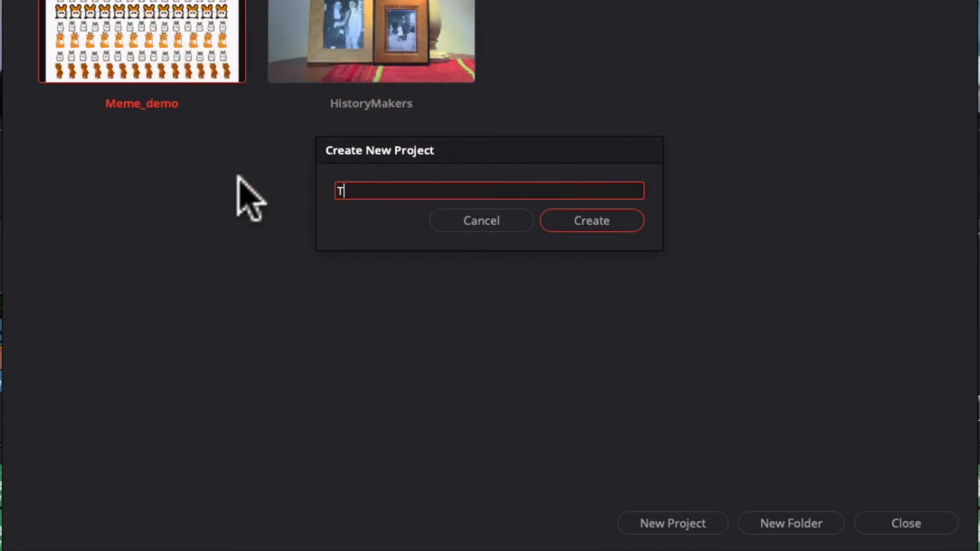
text(EST1)
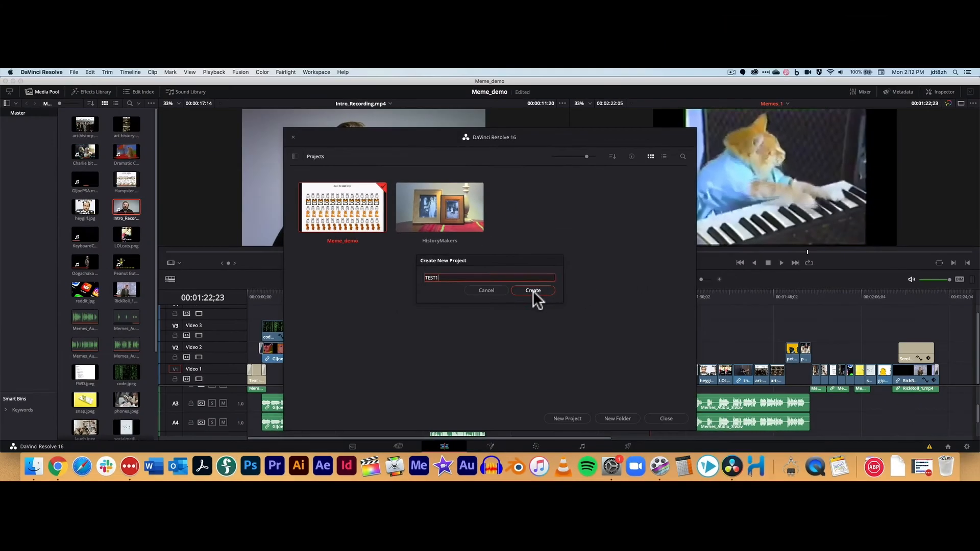
click(592, 221)
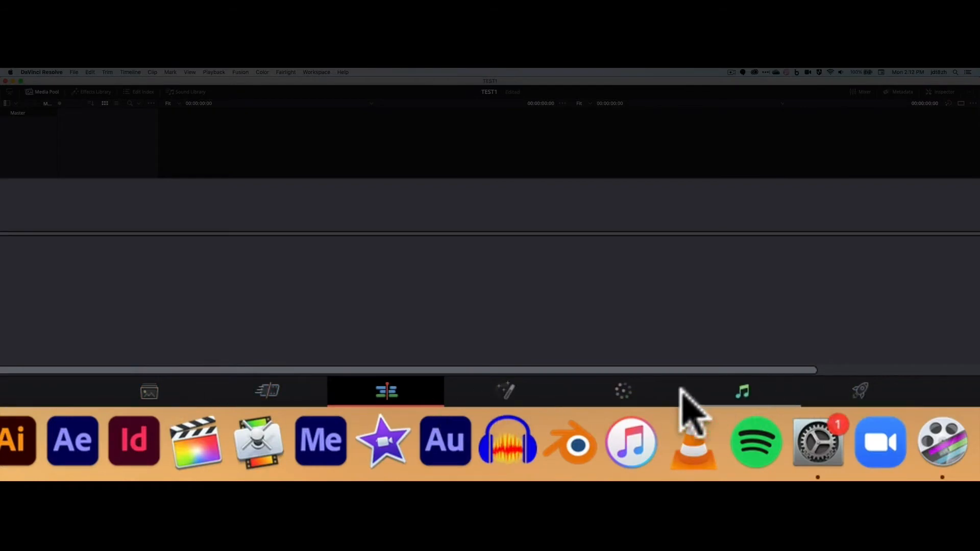
Step: Open the Media page and add the MediaFiles folder's clips to the Media Pool
click(147, 396)
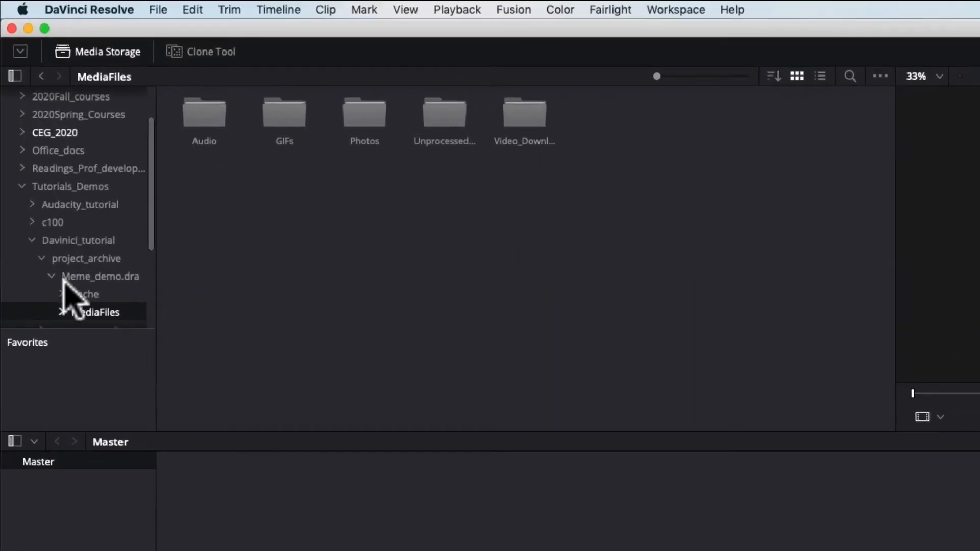
drag(592, 185, 442, 435)
click(527, 485)
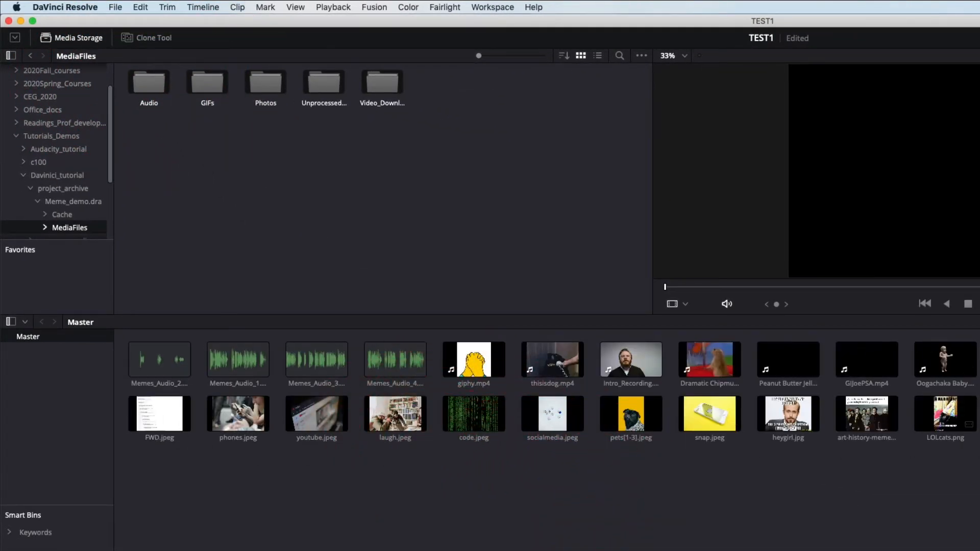
Step: Open the Audio folder in the media storage browser
right_click(648, 509)
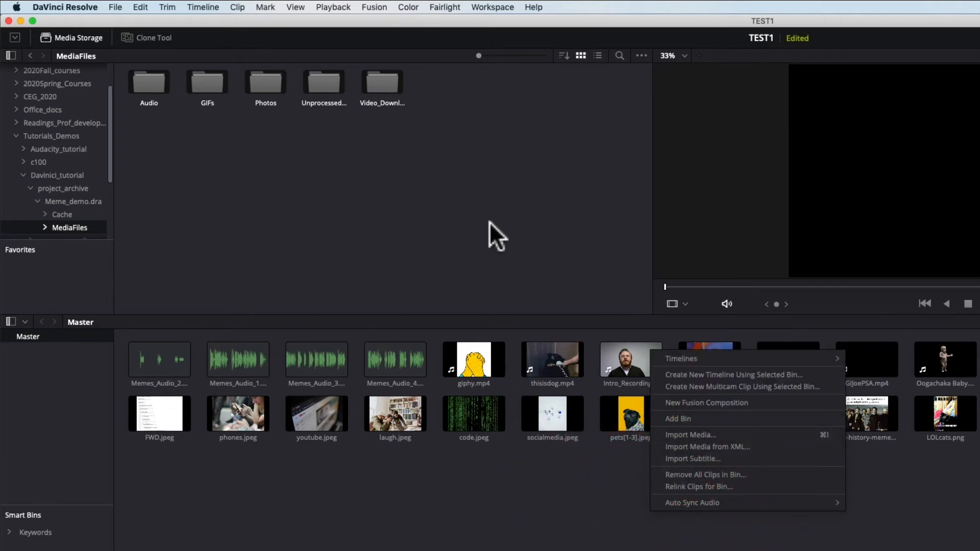
click(476, 192)
click(116, 7)
mouse_move(150, 118)
click(510, 209)
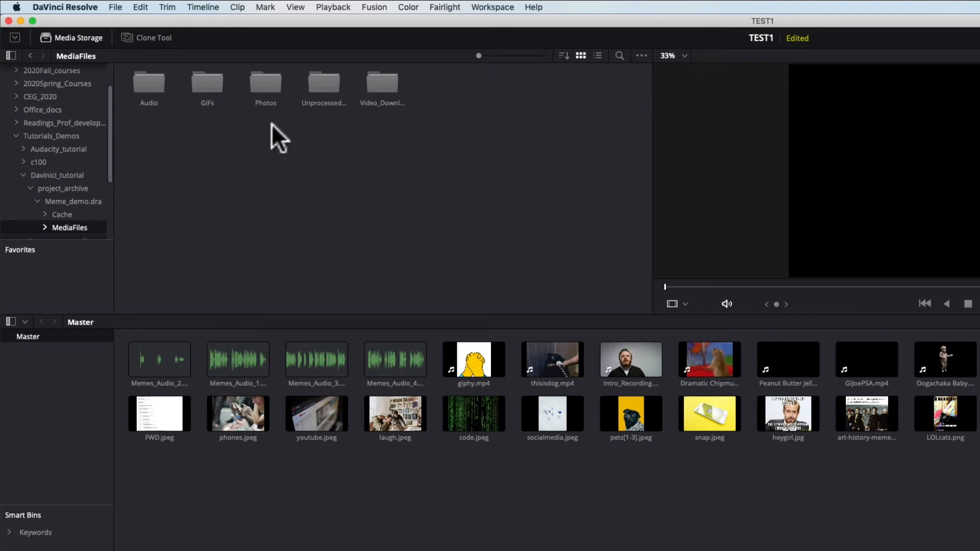
double_click(156, 82)
click(149, 81)
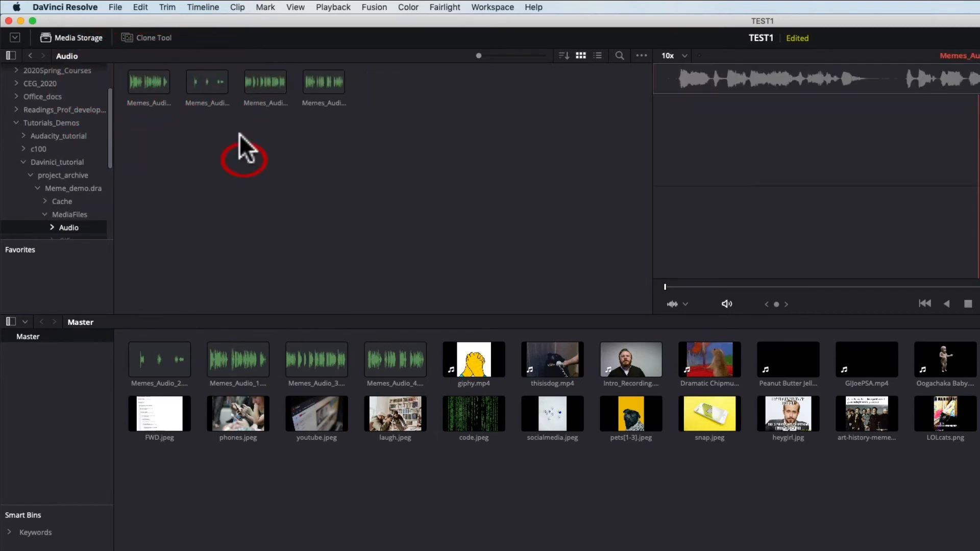
Step: Preview audio clips in the Audio folder, then return to the MediaFiles folder in the media storage browser
click(209, 103)
click(321, 101)
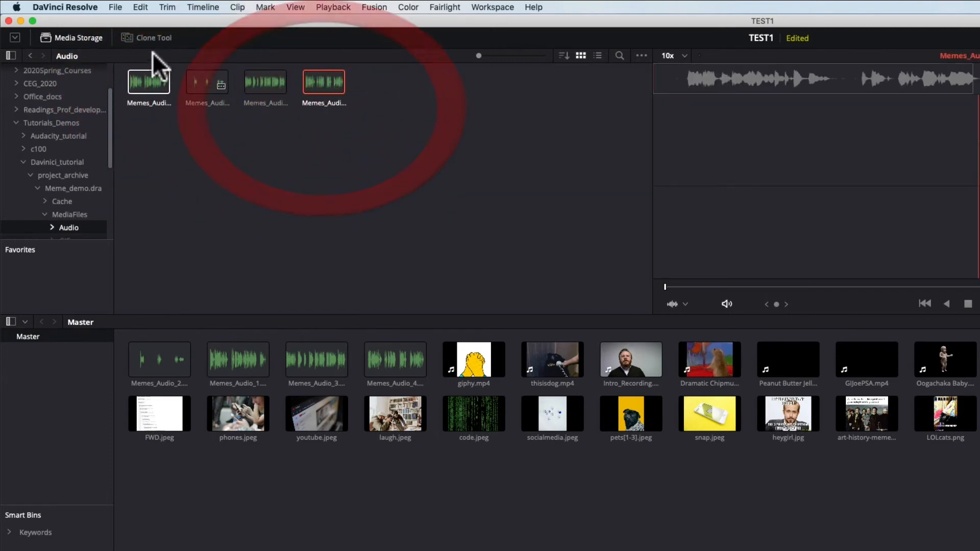
click(60, 214)
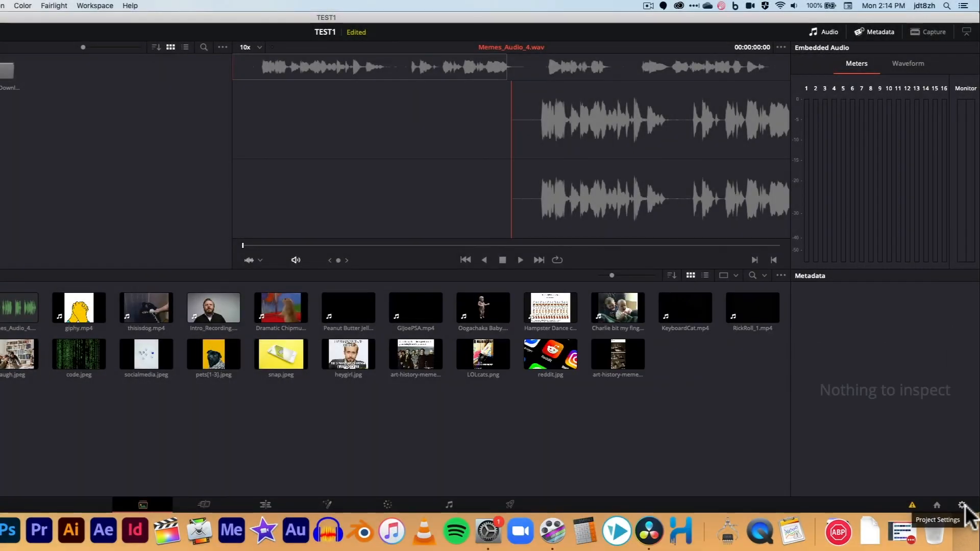
Step: Open Project Settings and set the timeline frame rate and playback frame rate to 29.97 frames per second
click(962, 505)
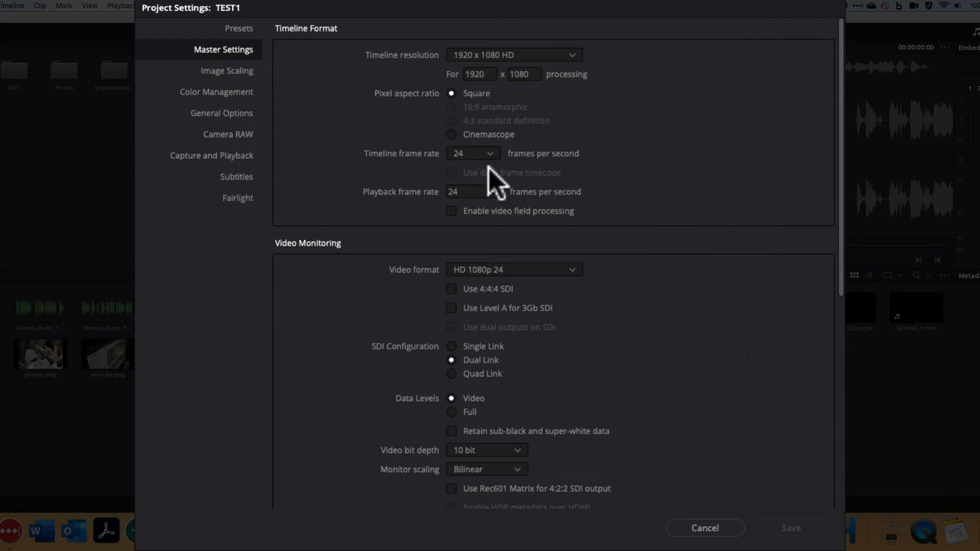
click(483, 153)
click(470, 246)
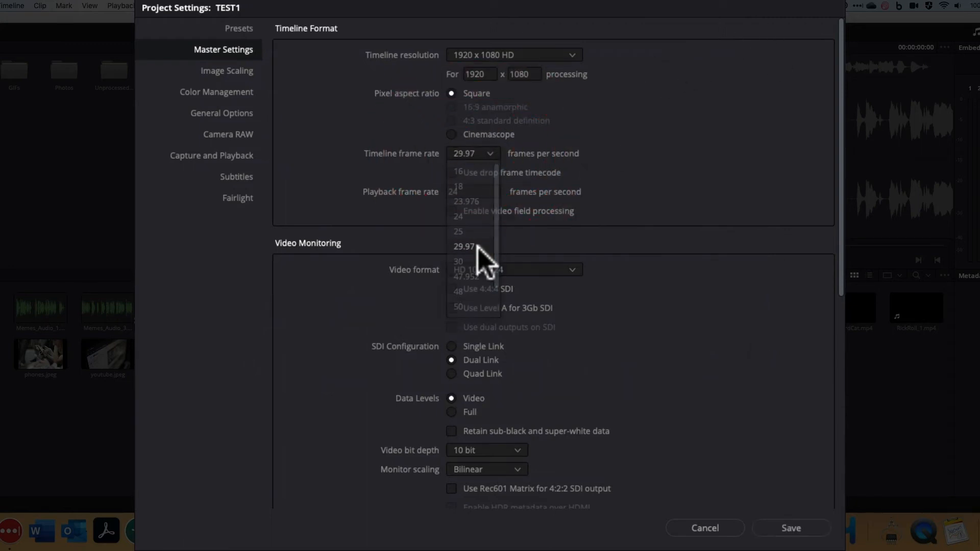
click(466, 193)
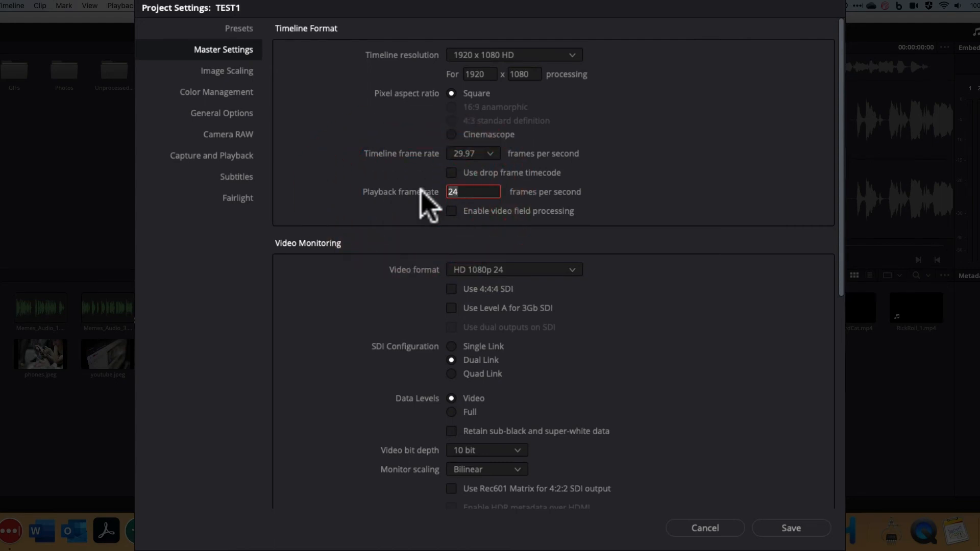
key(BackSpace)
key(BackSpace)
text(29)
click(623, 220)
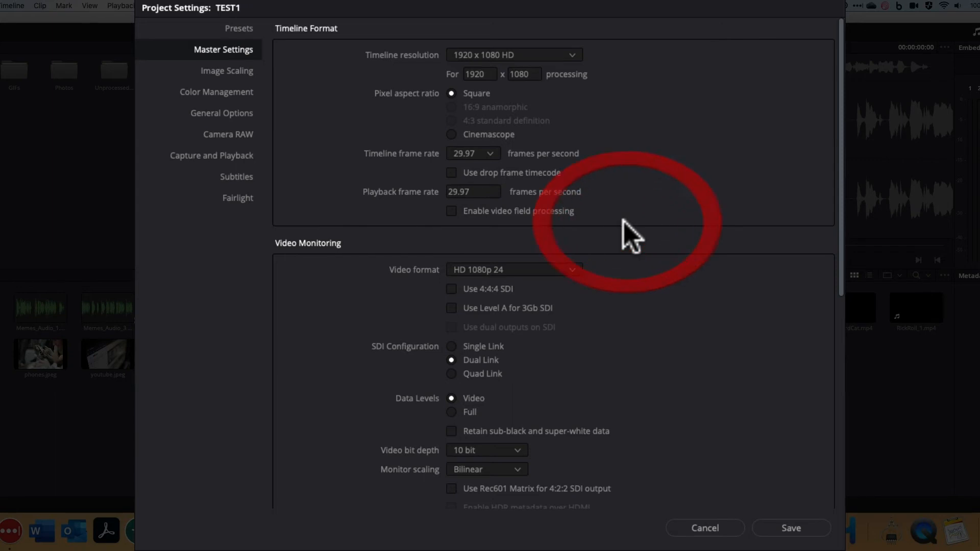
Step: Set the video monitoring format to HD 1080p 30
click(541, 269)
scroll(547, 409, down, 3)
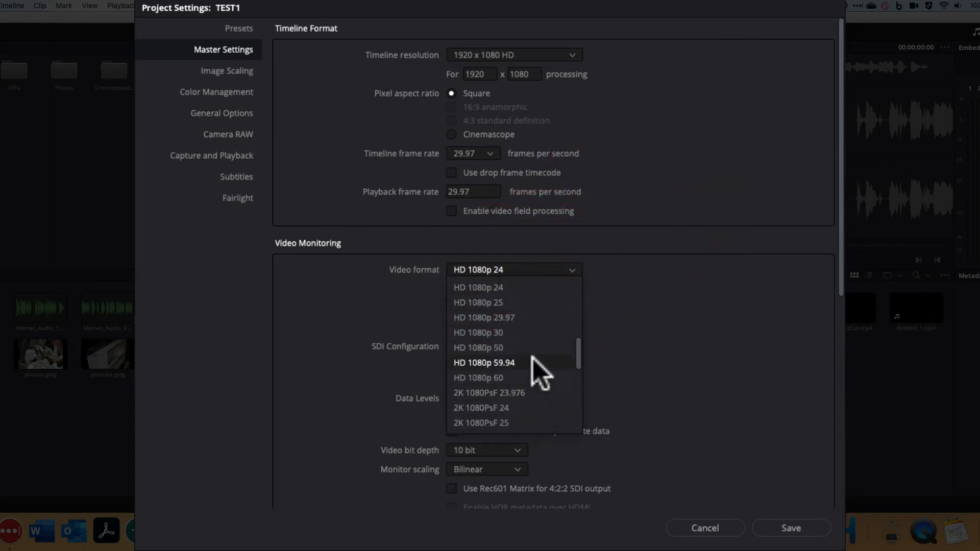
click(529, 334)
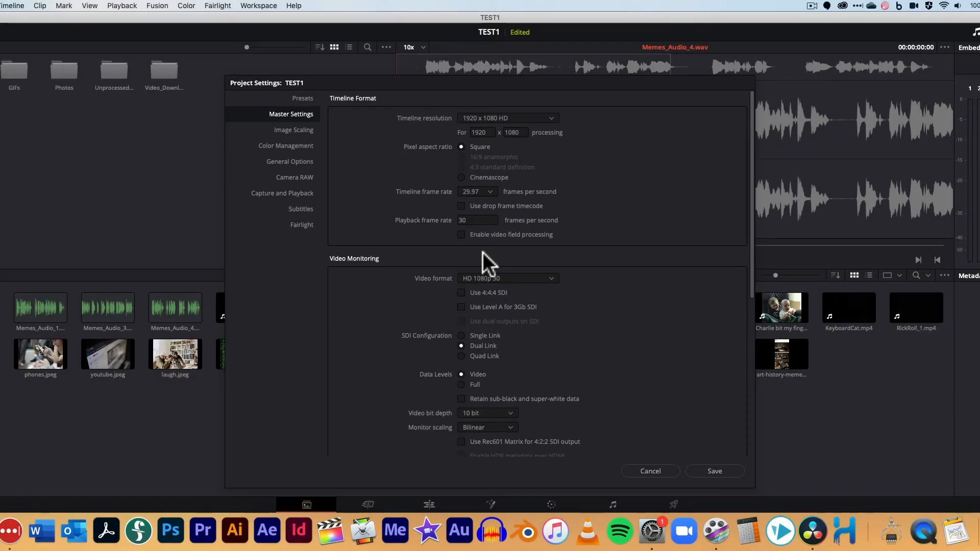
Step: Browse the timeline resolution options, trying 3840 x 2160 Ultra HD before returning to 1920 x 1080 HD
click(555, 118)
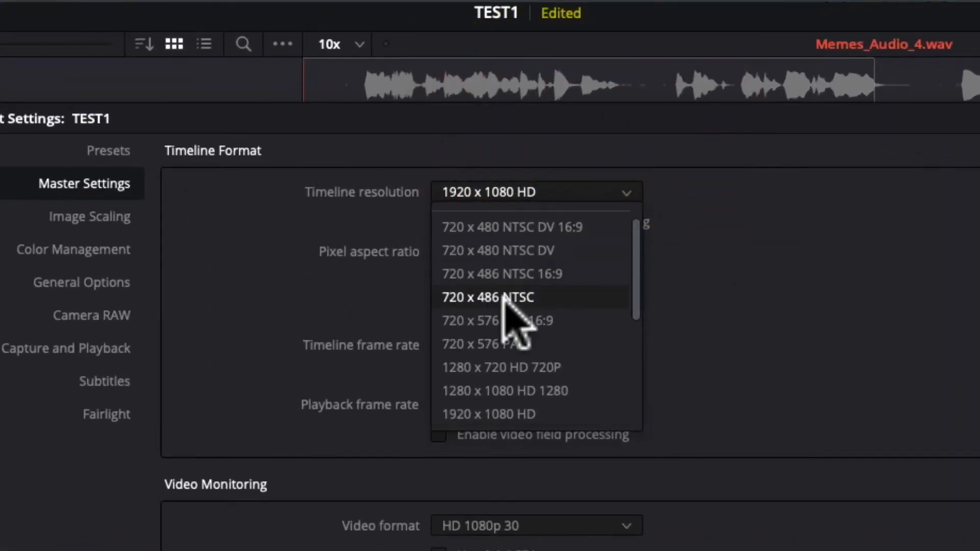
scroll(511, 332, down, 2)
scroll(603, 416, down, 1)
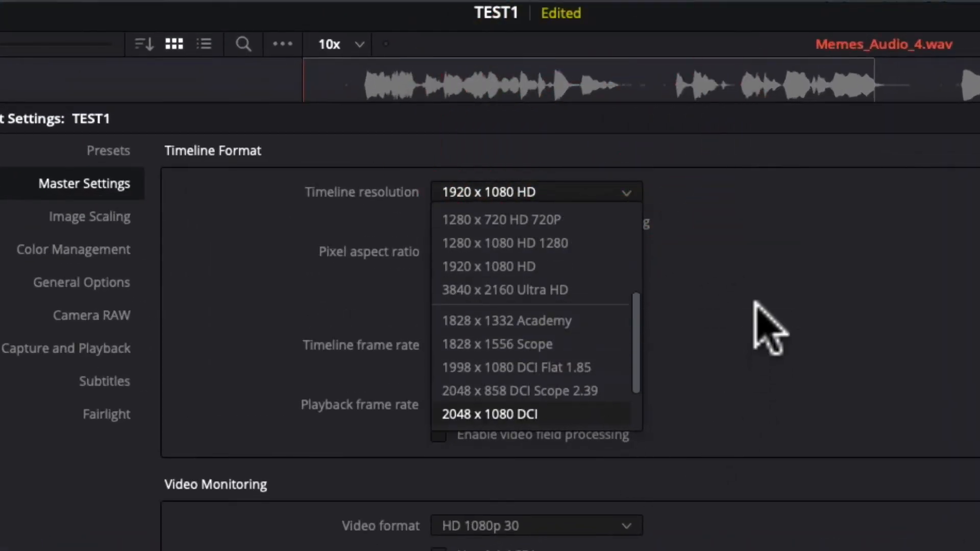
click(756, 258)
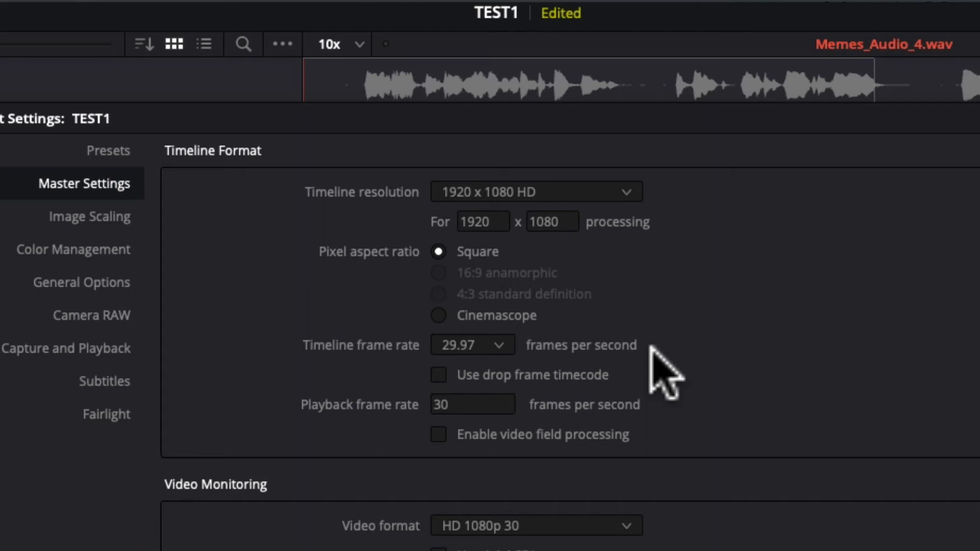
click(627, 193)
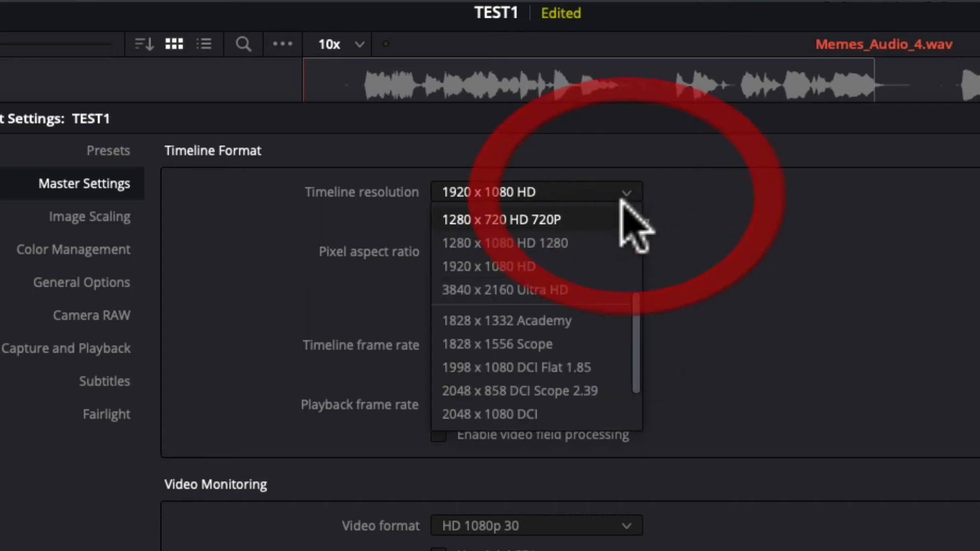
scroll(581, 286, up, 4)
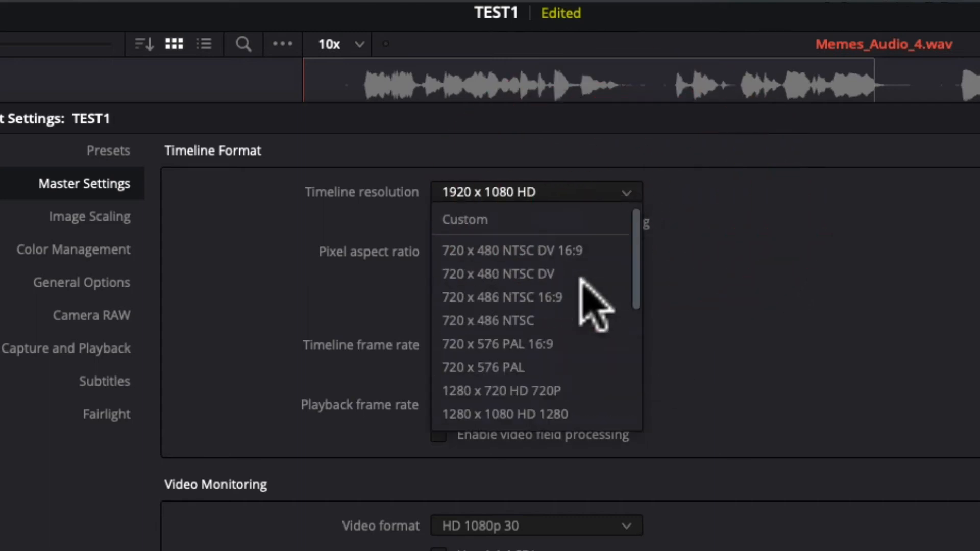
scroll(582, 286, down, 5)
click(581, 276)
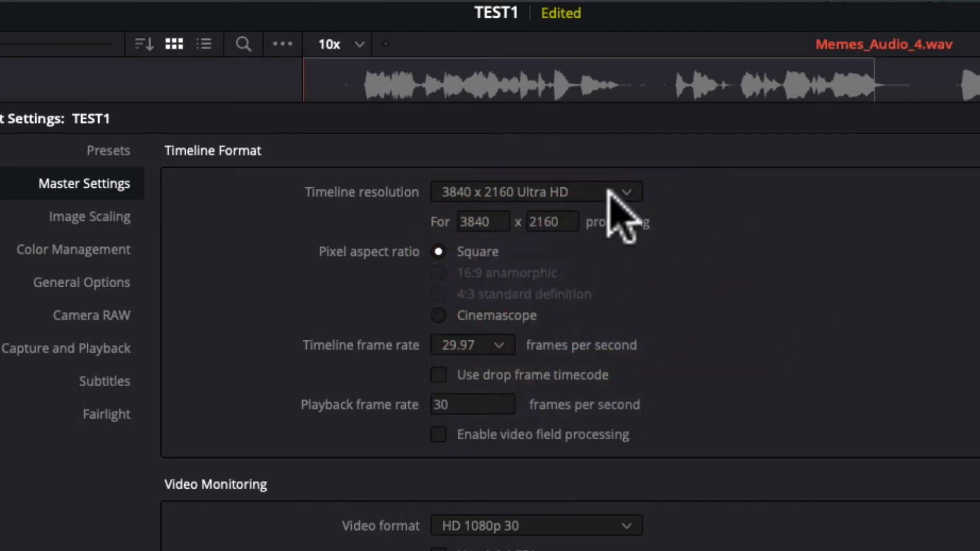
click(571, 193)
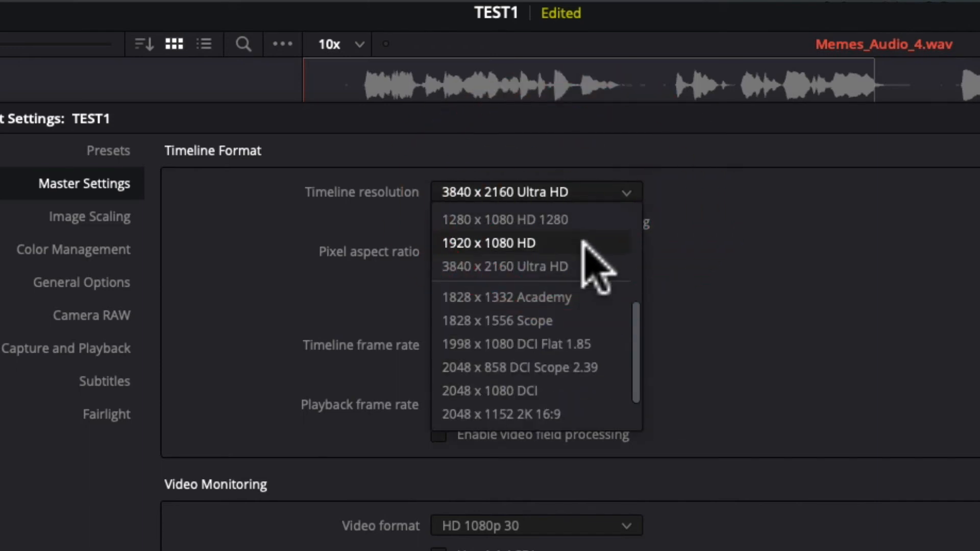
click(587, 243)
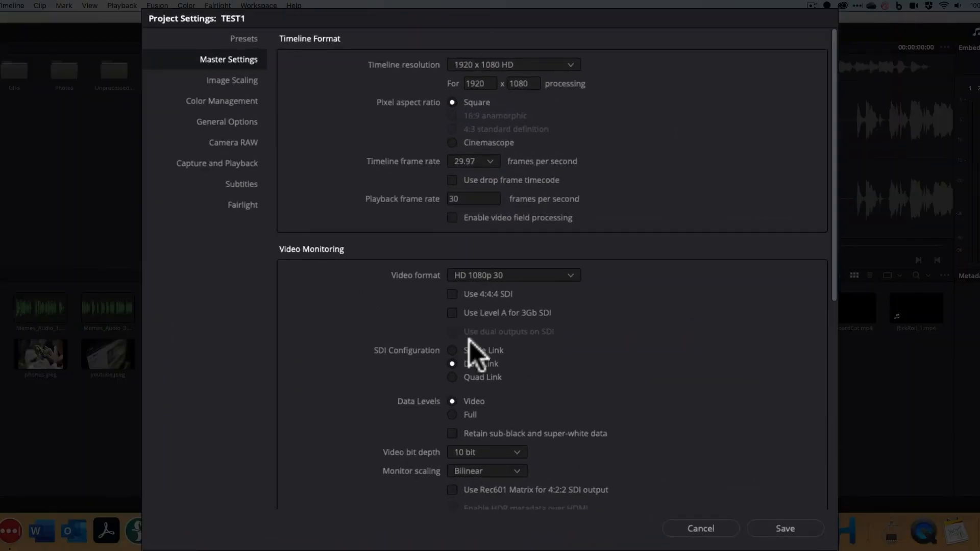
Step: Save the project settings, confirming the frame-rate change, and reopen them for review before cancelling
click(787, 527)
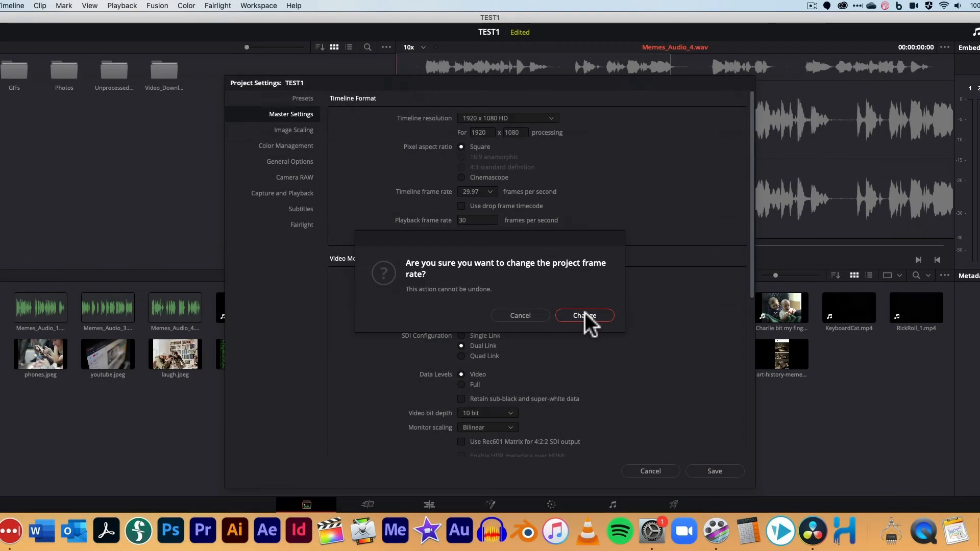
click(584, 316)
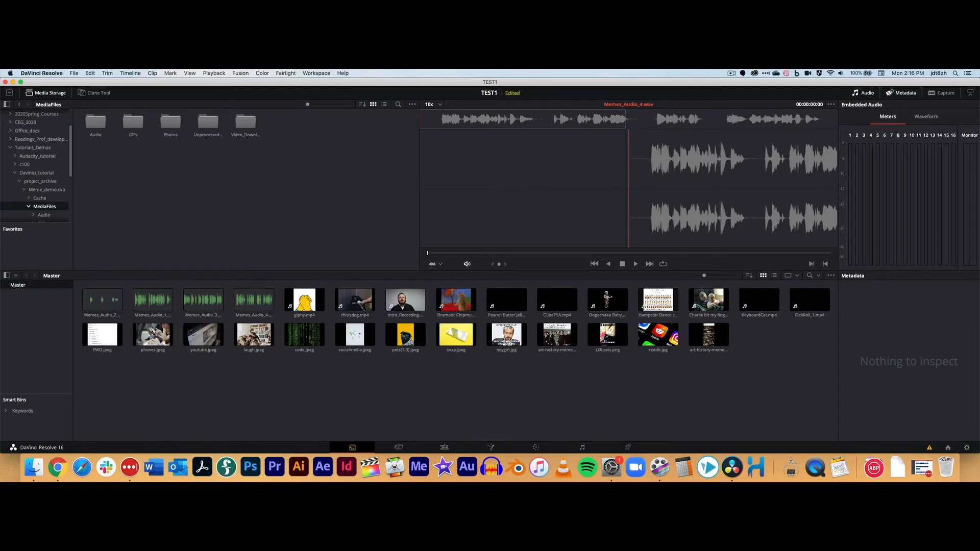
click(968, 448)
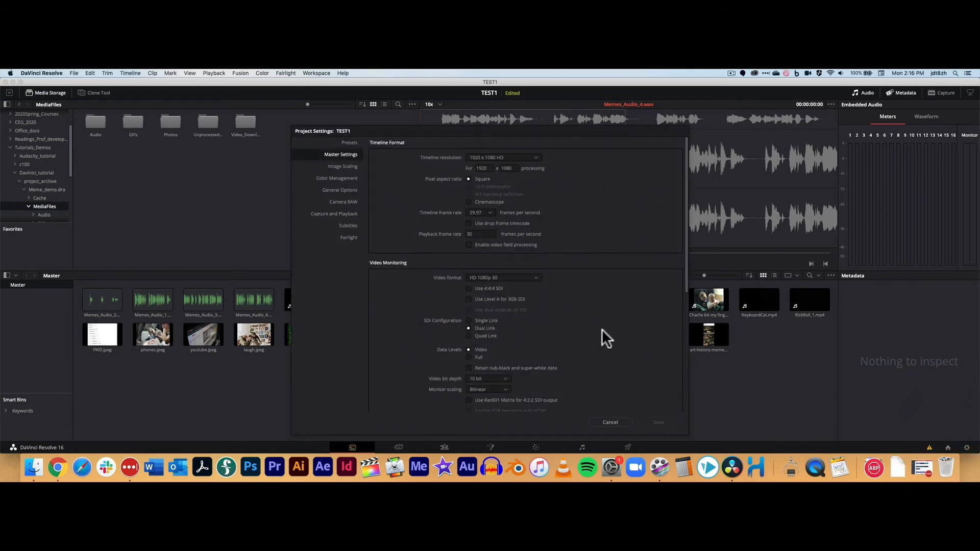
click(614, 421)
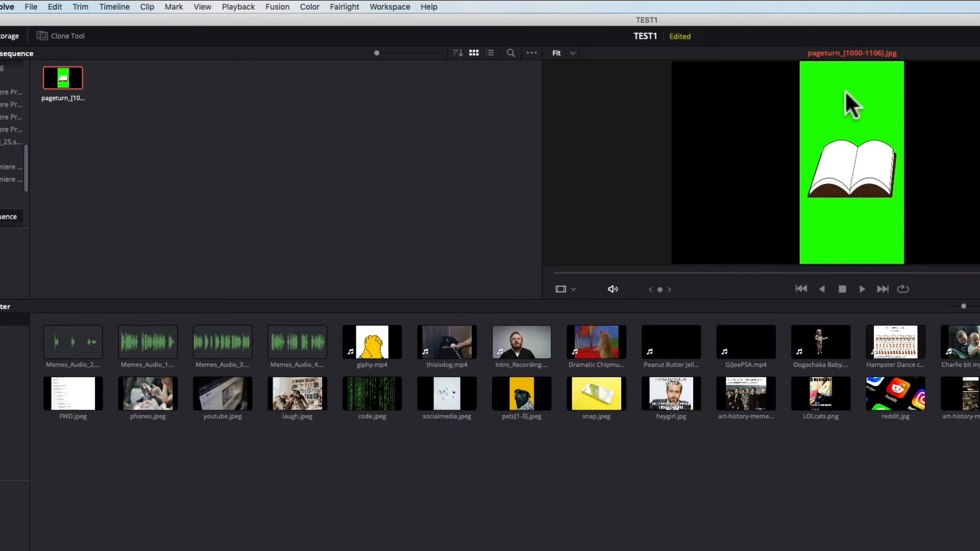
Step: Scrub through the pageturn image-sequence clip in the viewer
drag(571, 271, 712, 274)
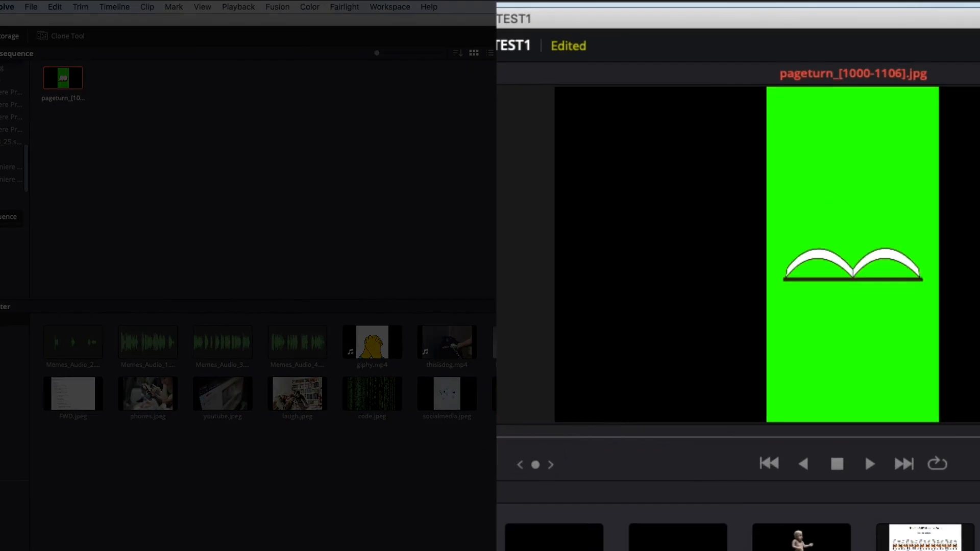
drag(576, 437, 914, 437)
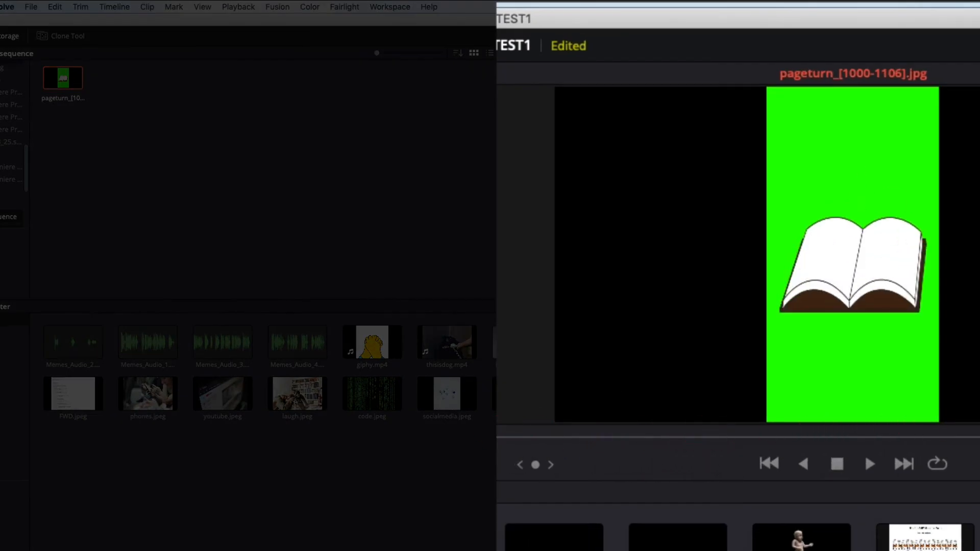
click(574, 437)
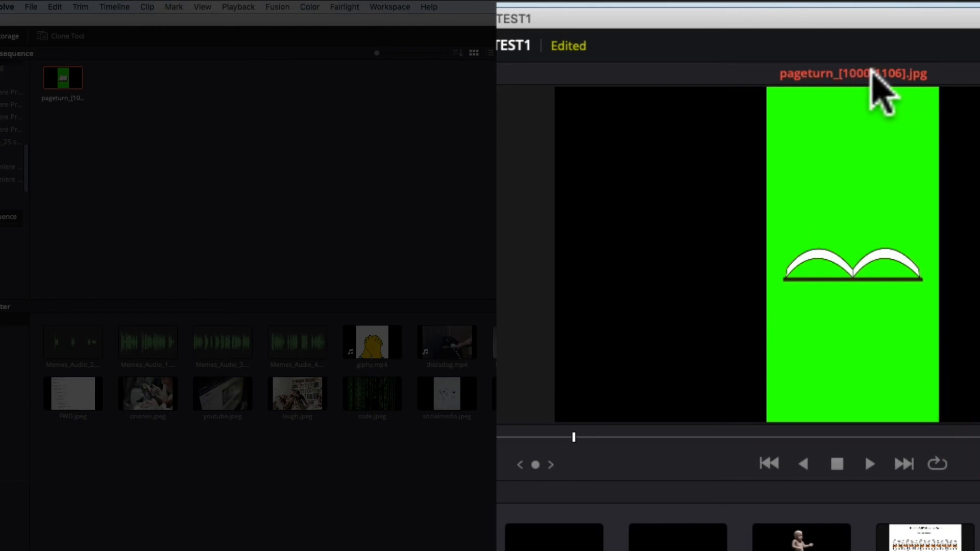
drag(570, 435, 918, 449)
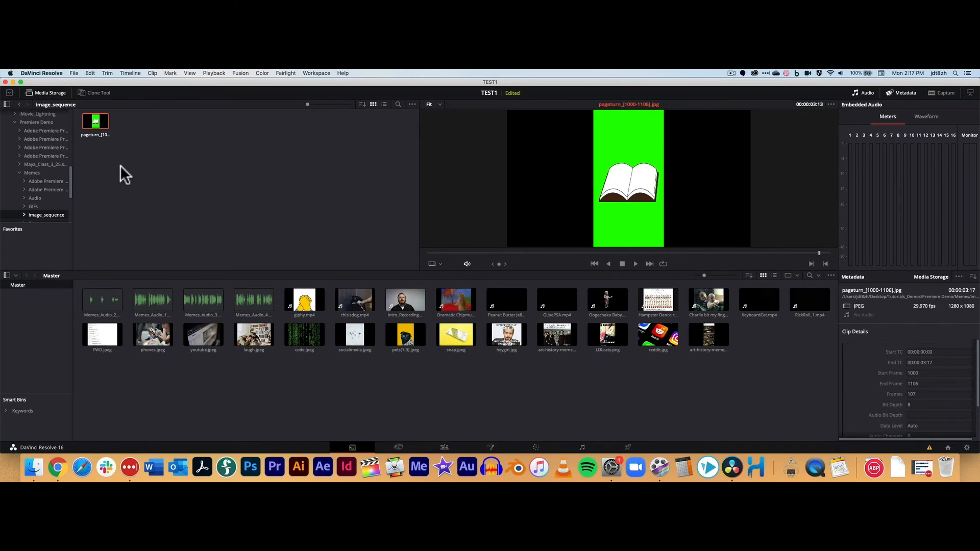
click(170, 199)
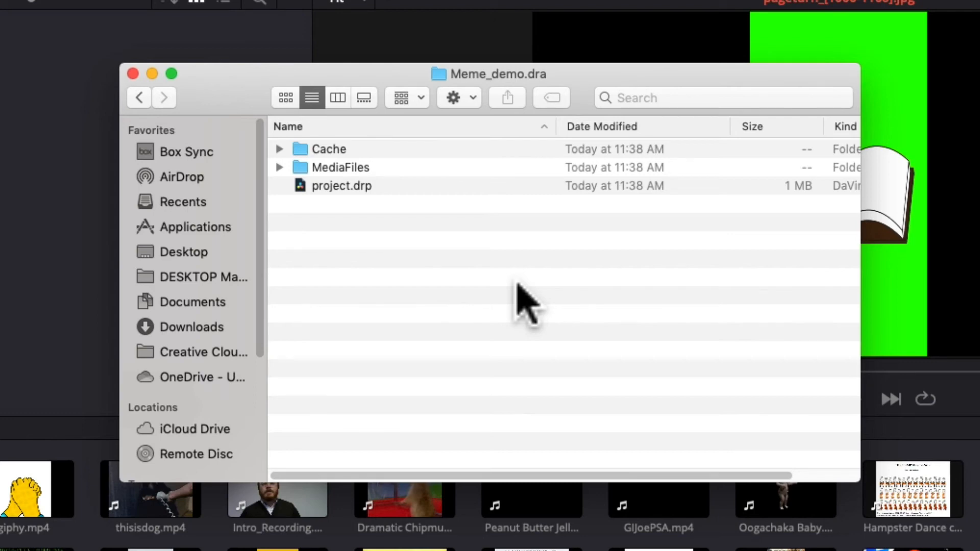
Step: In Finder, browse the Meme_demo.dra project folder and its MediaFiles subfolders Audio, Photos and Video_Downloads
click(373, 186)
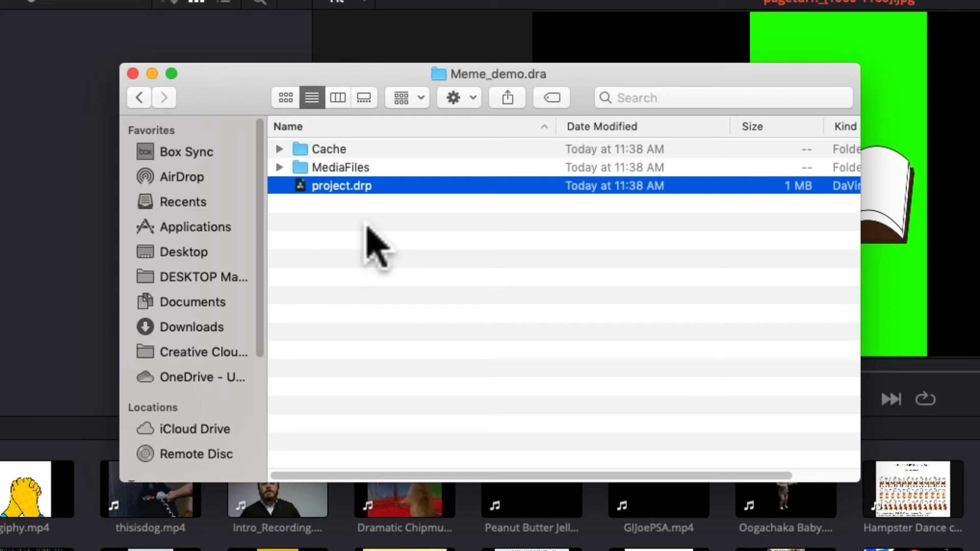
click(431, 323)
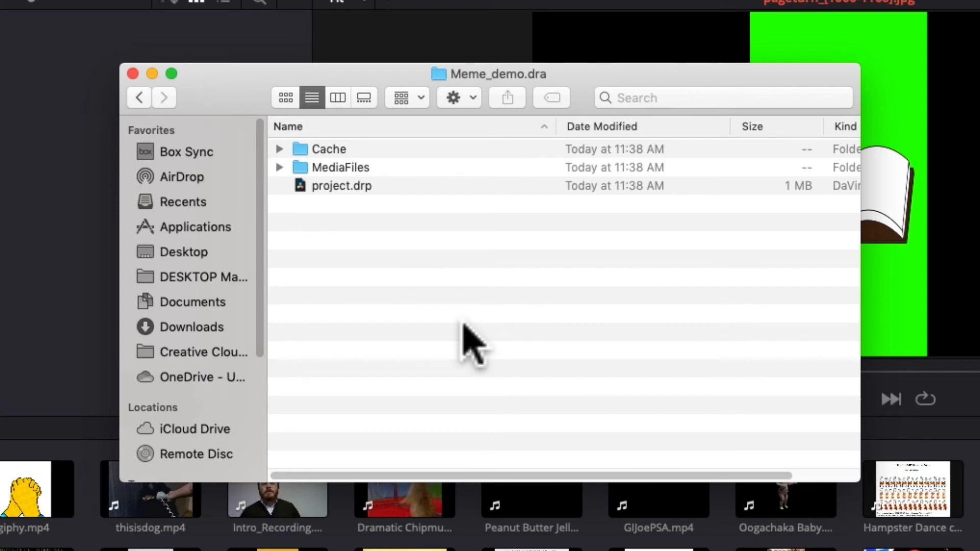
click(339, 185)
double_click(353, 169)
double_click(339, 149)
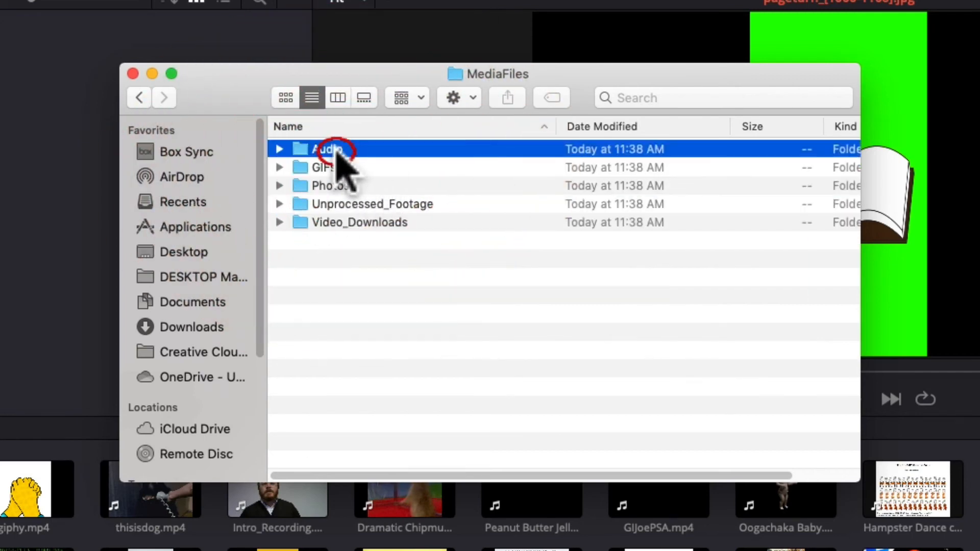
click(140, 97)
click(329, 167)
double_click(332, 184)
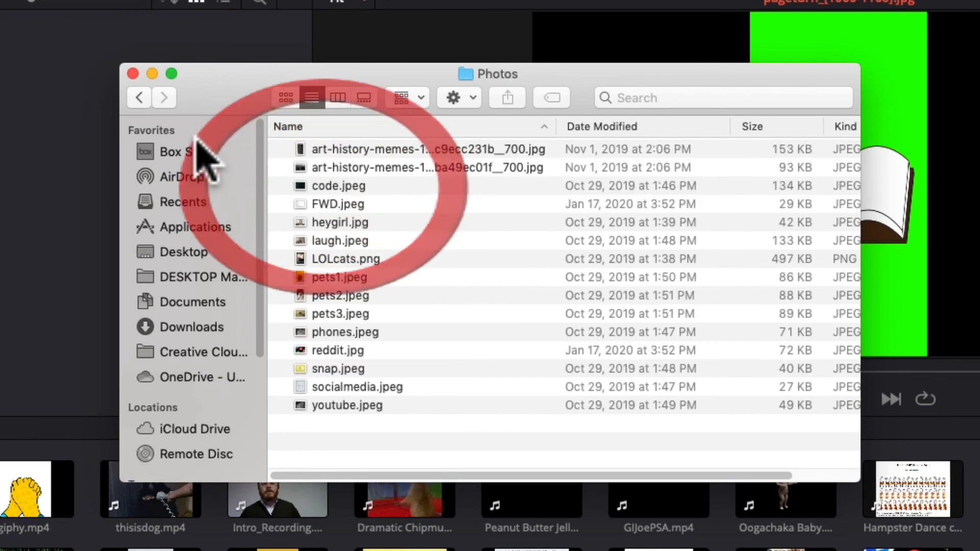
click(136, 97)
double_click(361, 222)
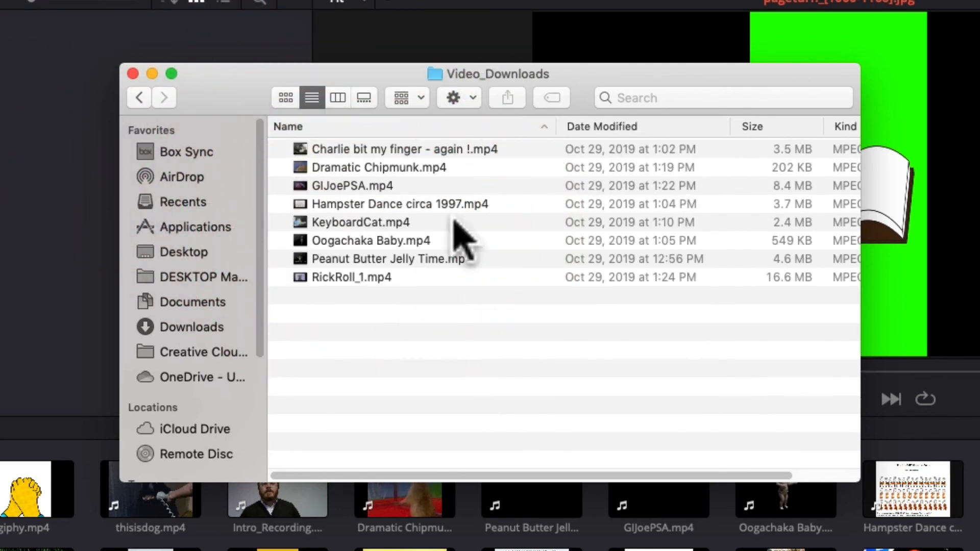
click(147, 98)
click(148, 99)
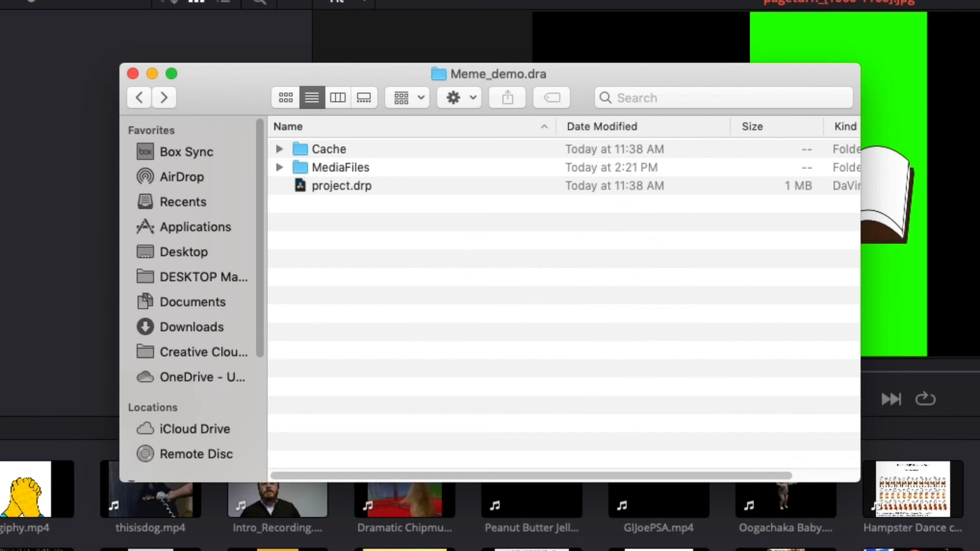
Step: Switch back to DaVinci Resolve and save the project
key(super+Tab)
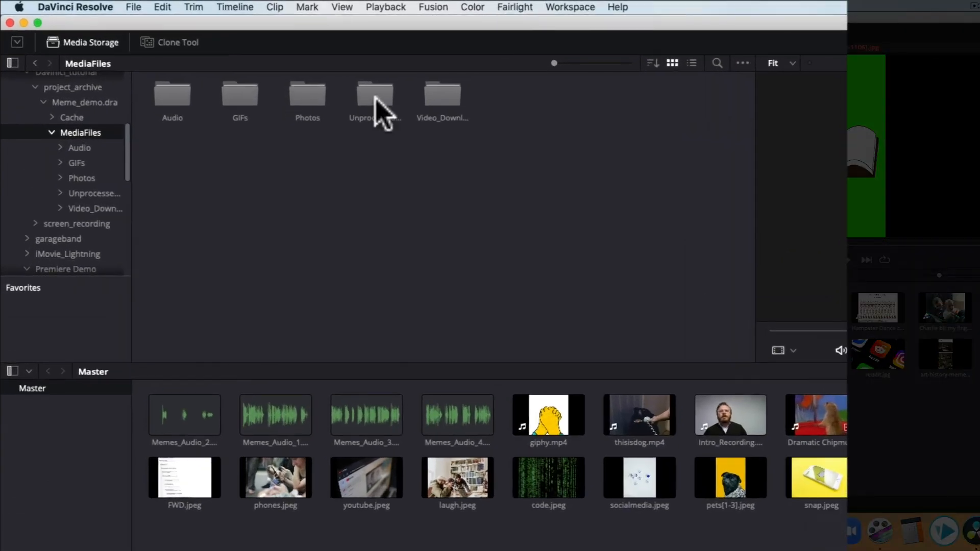
click(128, 7)
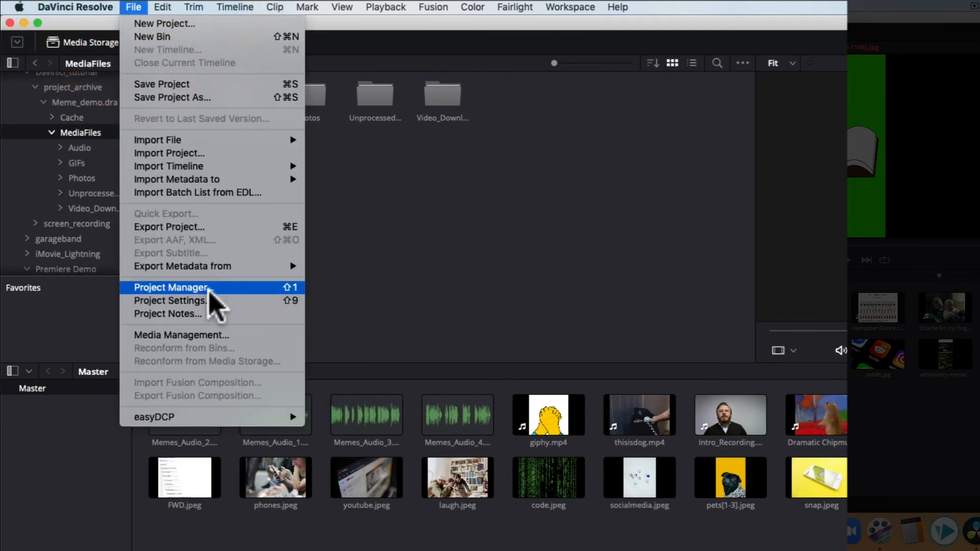
click(206, 82)
Step: Export the Meme_demo project as a project archive named Meme_demo in project_archive, including render cache and optimized media
click(126, 5)
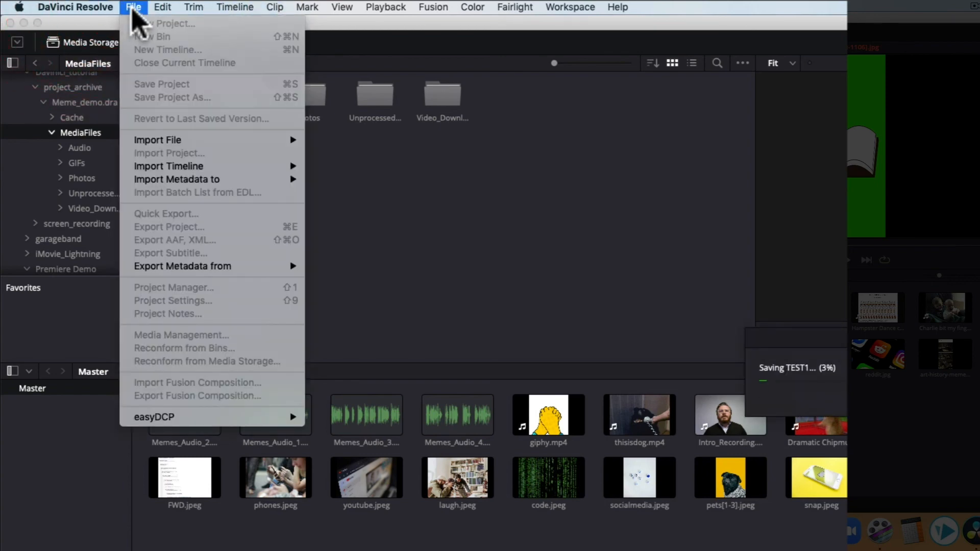
click(134, 8)
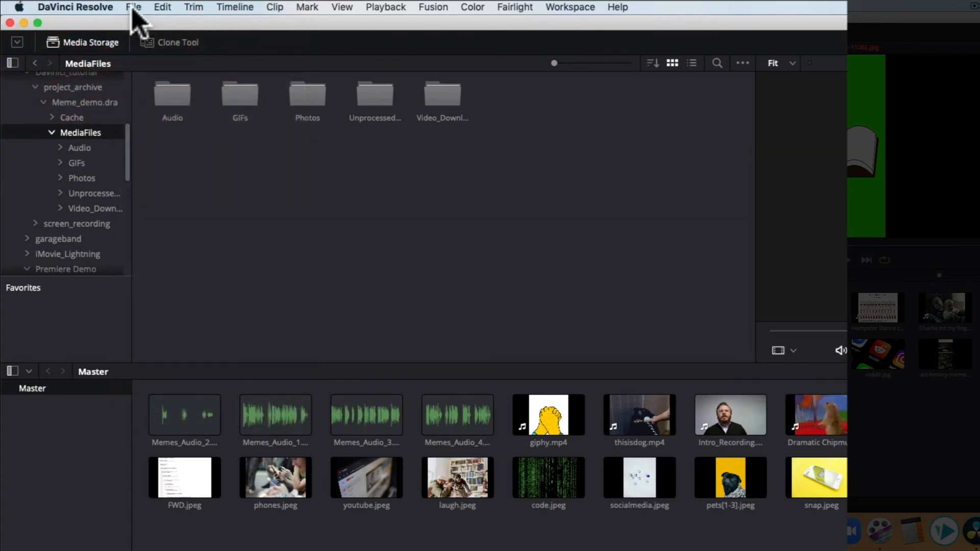
click(133, 7)
click(278, 288)
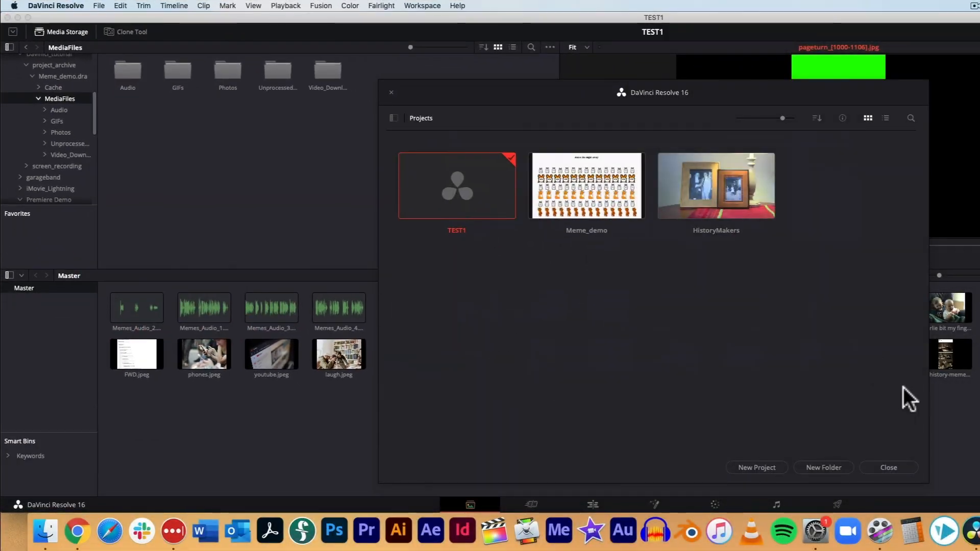
right_click(597, 207)
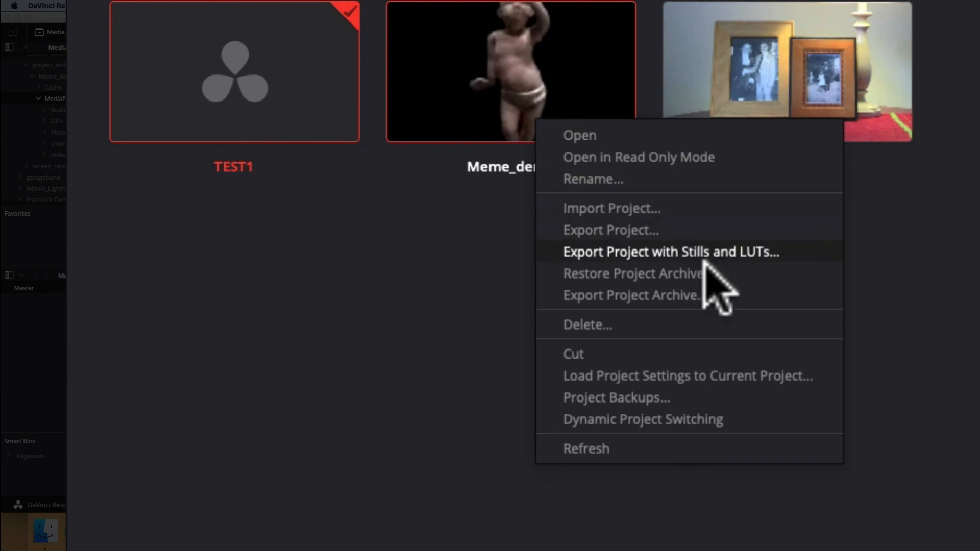
click(746, 295)
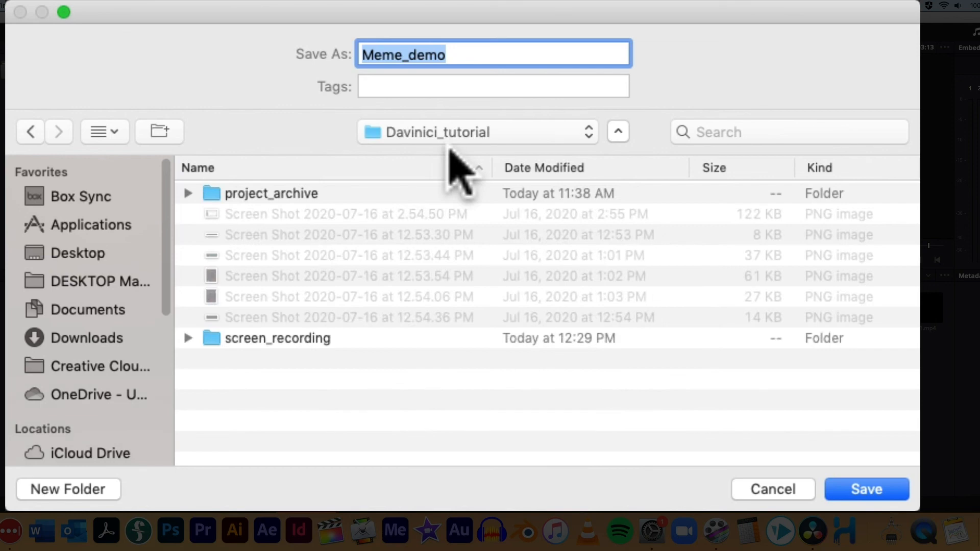
click(862, 491)
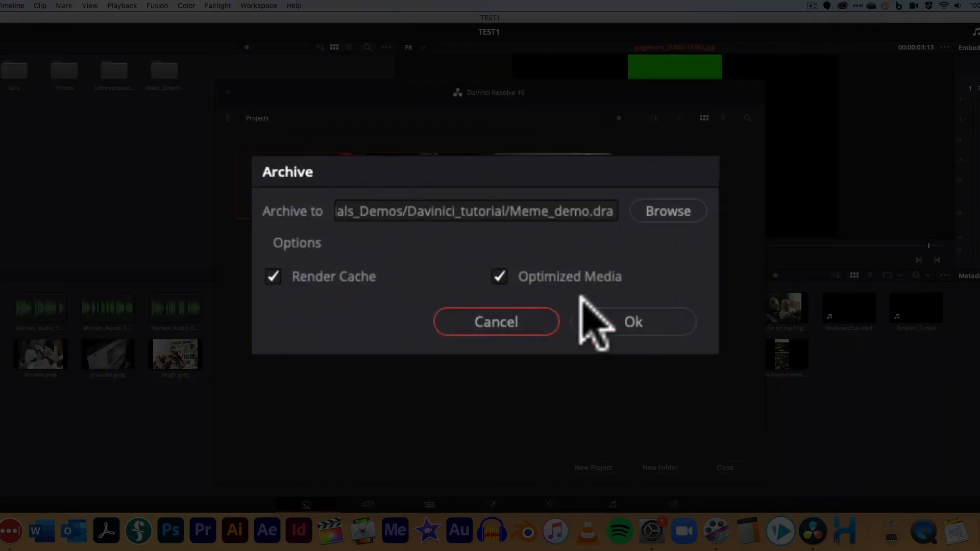
click(633, 322)
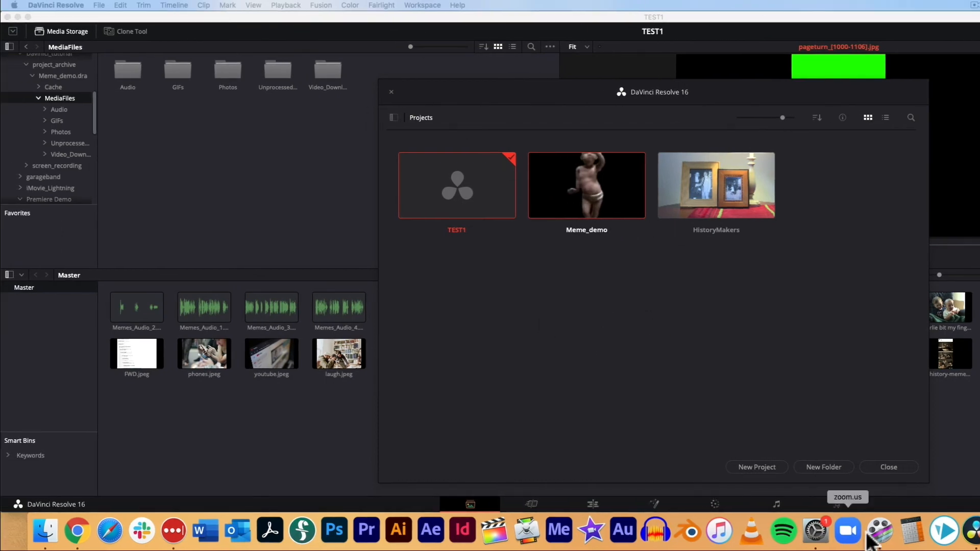
Step: Reopen the Project Manager to look at the Restore Project Archive option, then close it
click(890, 466)
click(99, 5)
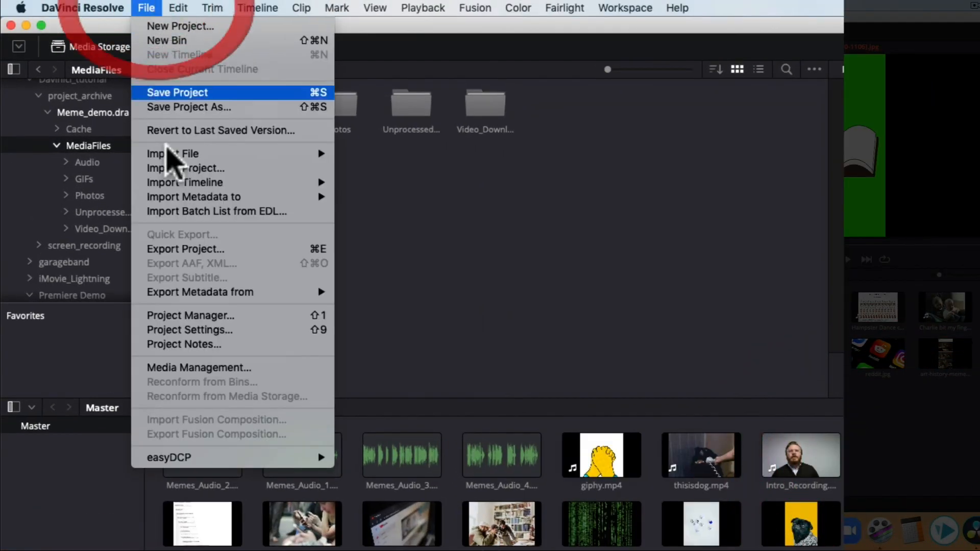
click(194, 315)
right_click(396, 309)
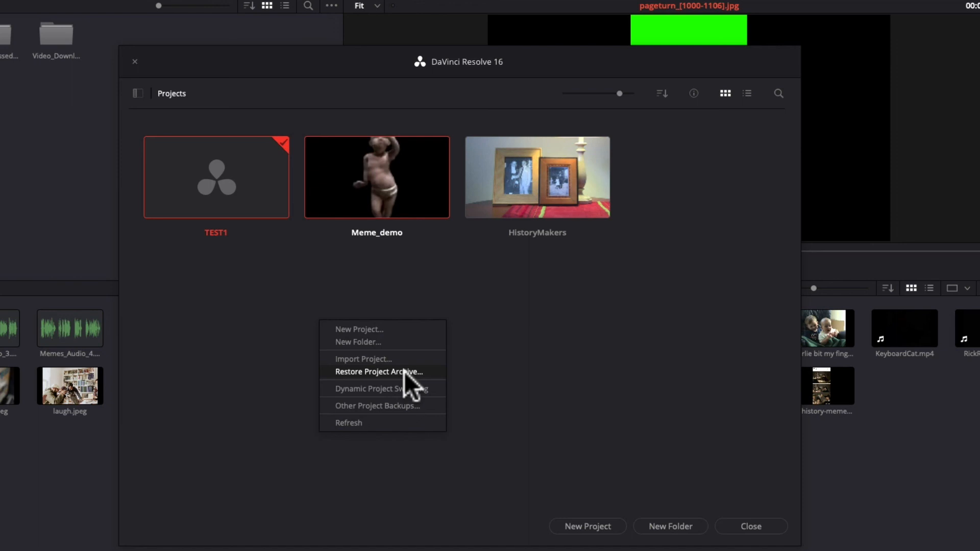
click(564, 379)
click(789, 531)
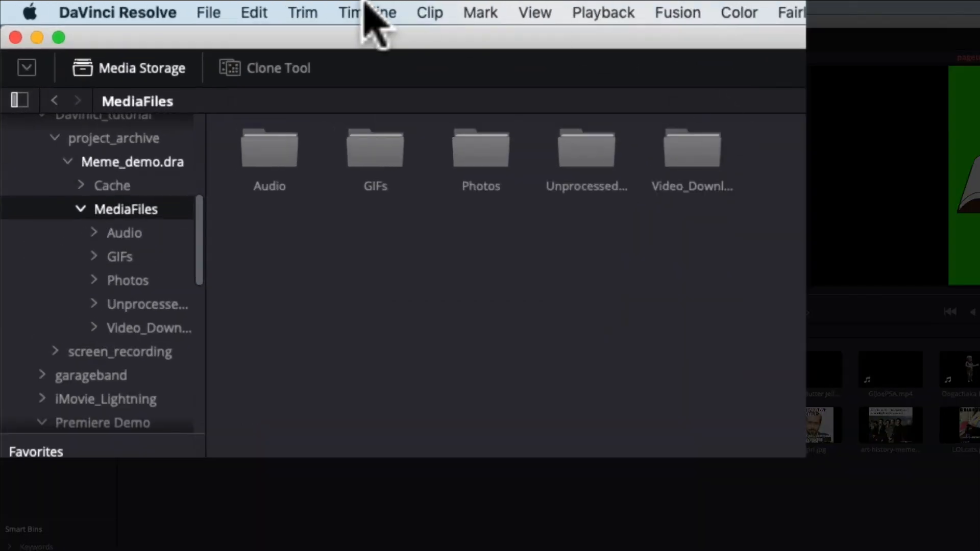
Step: Save the current project
click(119, 7)
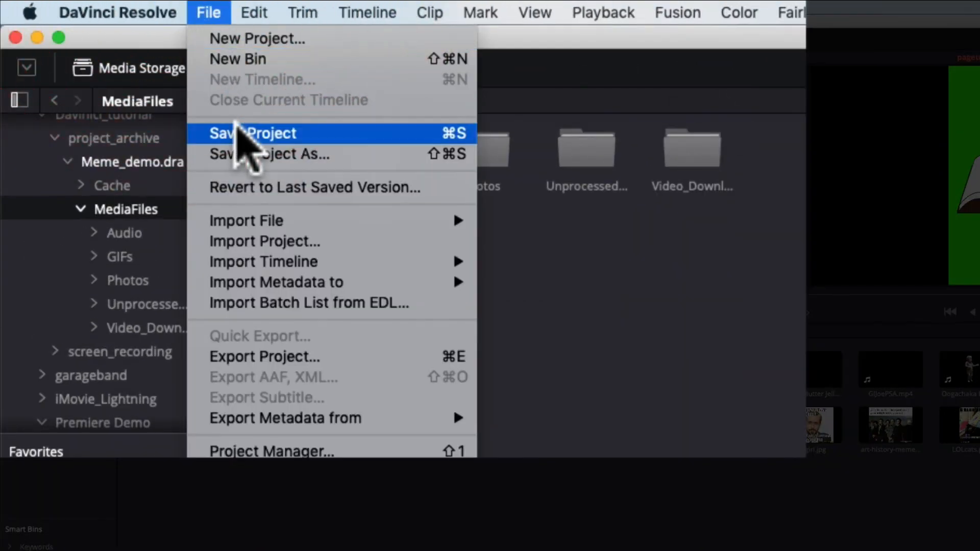
click(238, 132)
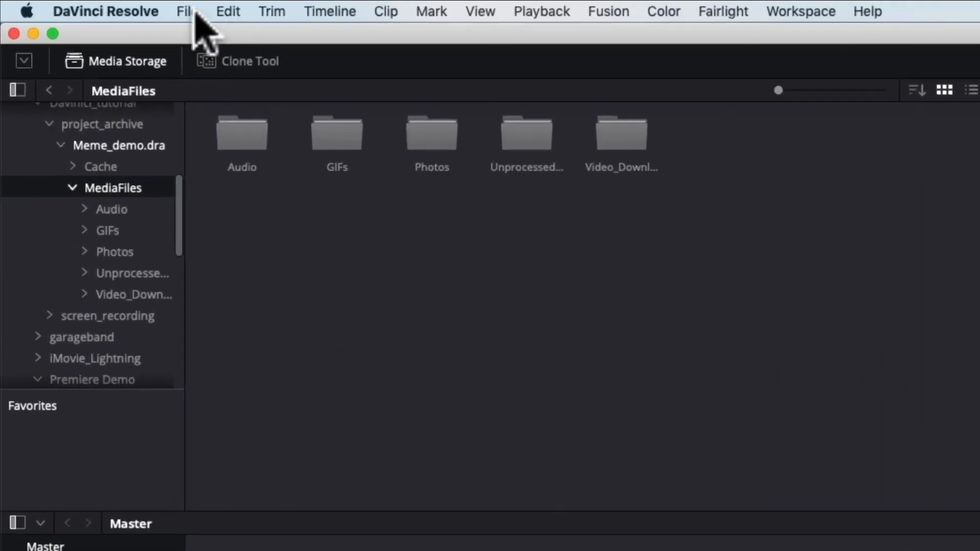
click(119, 7)
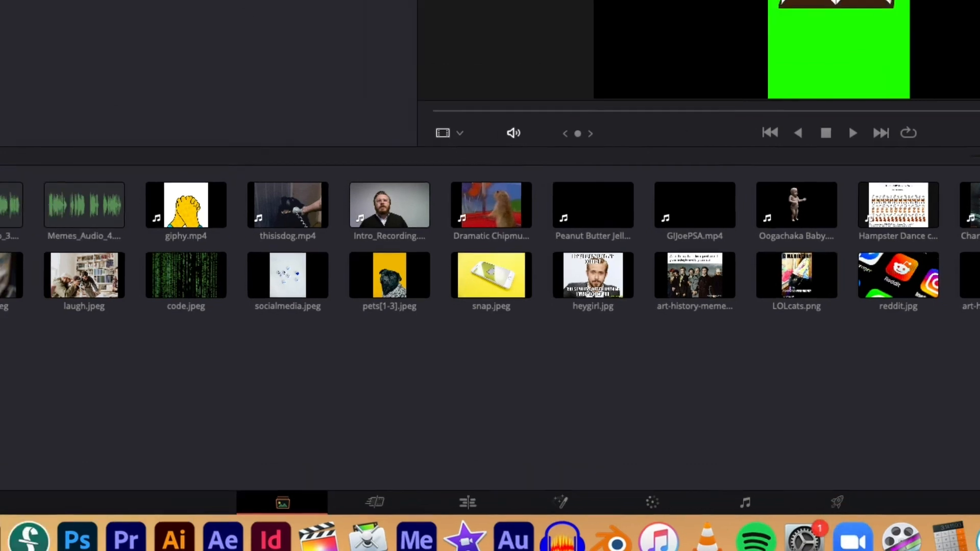
click(128, 8)
click(168, 95)
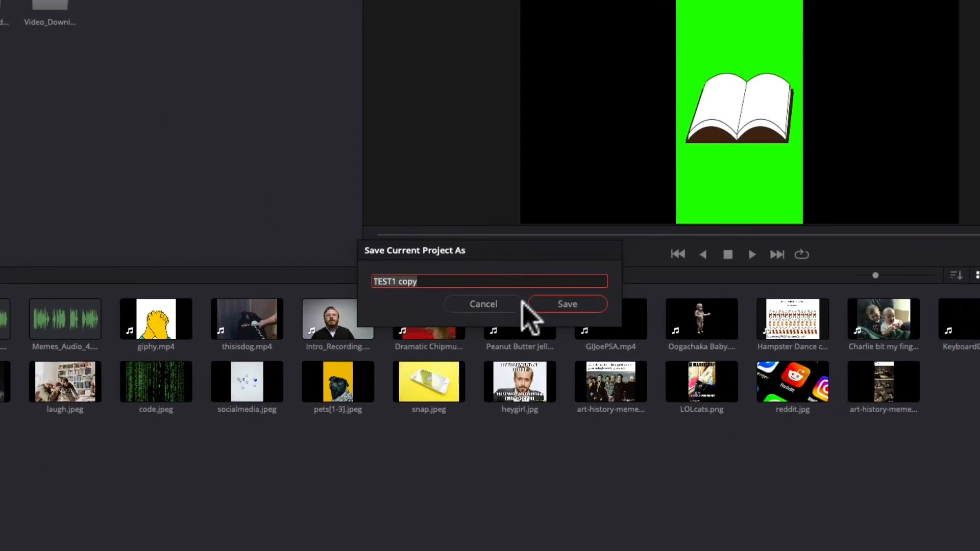
click(505, 306)
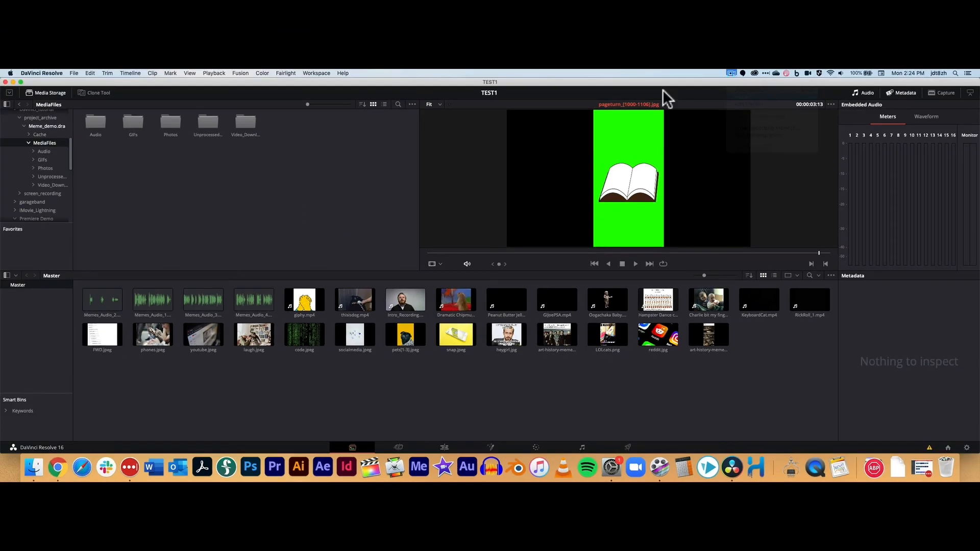